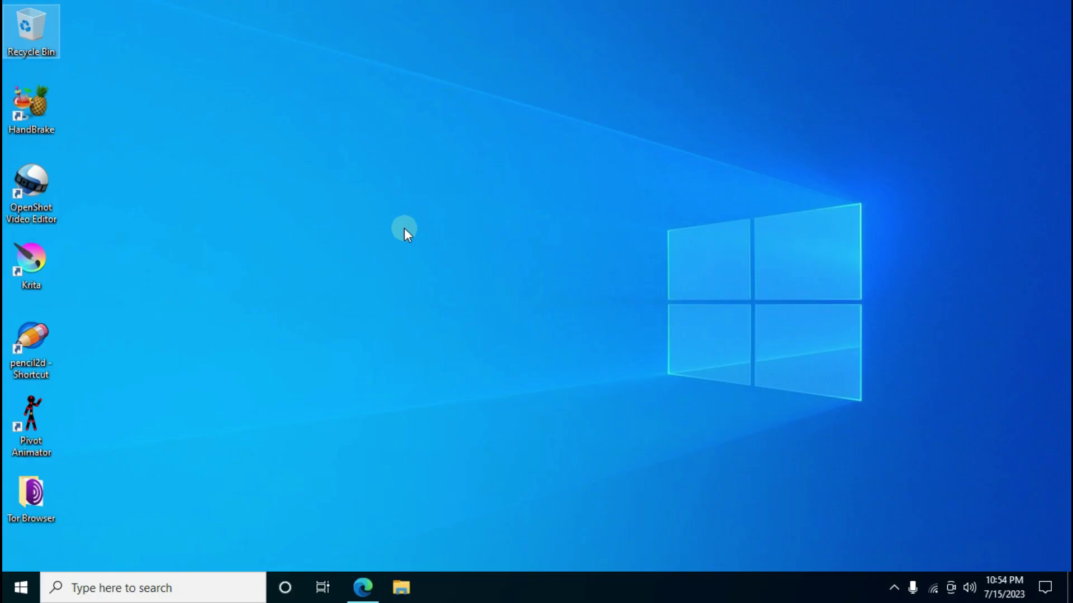
Step: Switch to Microsoft Edge, search Google for "free cam screen recorder" and open the Free Cam website
click(362, 587)
click(473, 258)
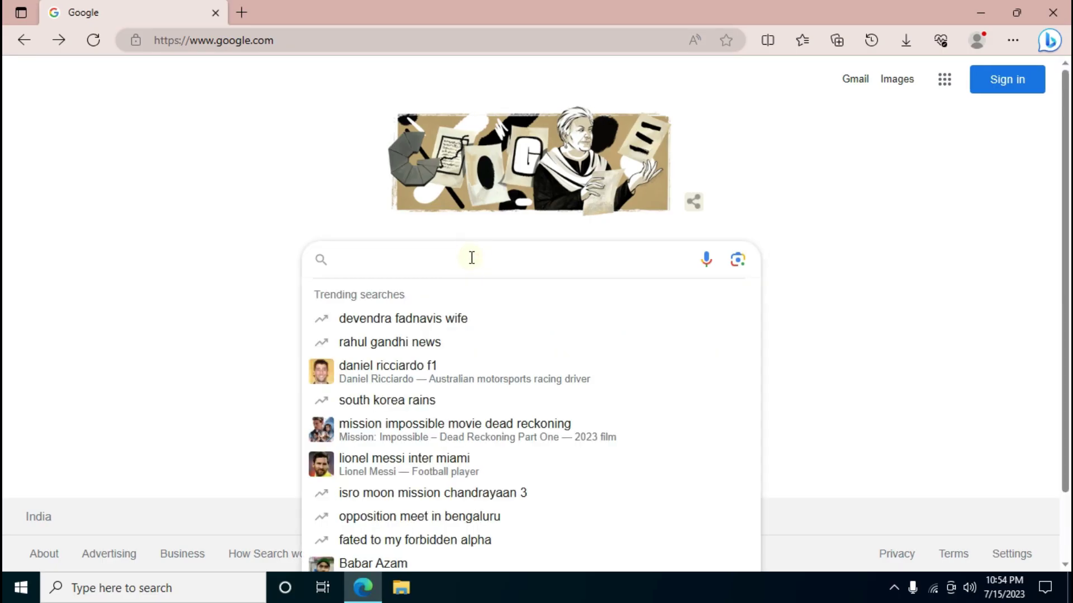
text(free cam screen recorder)
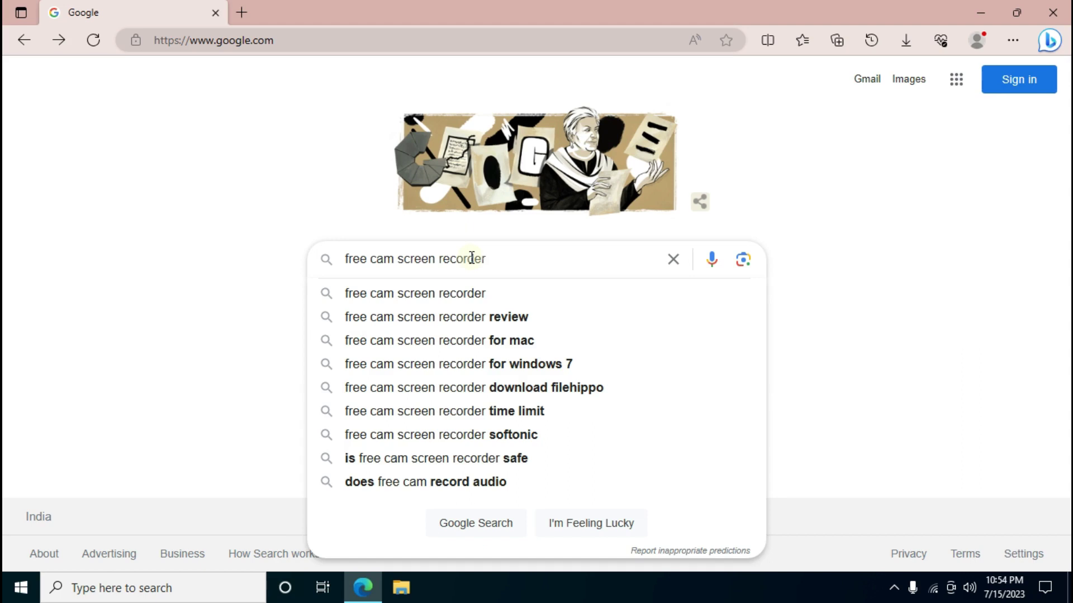
key(Return)
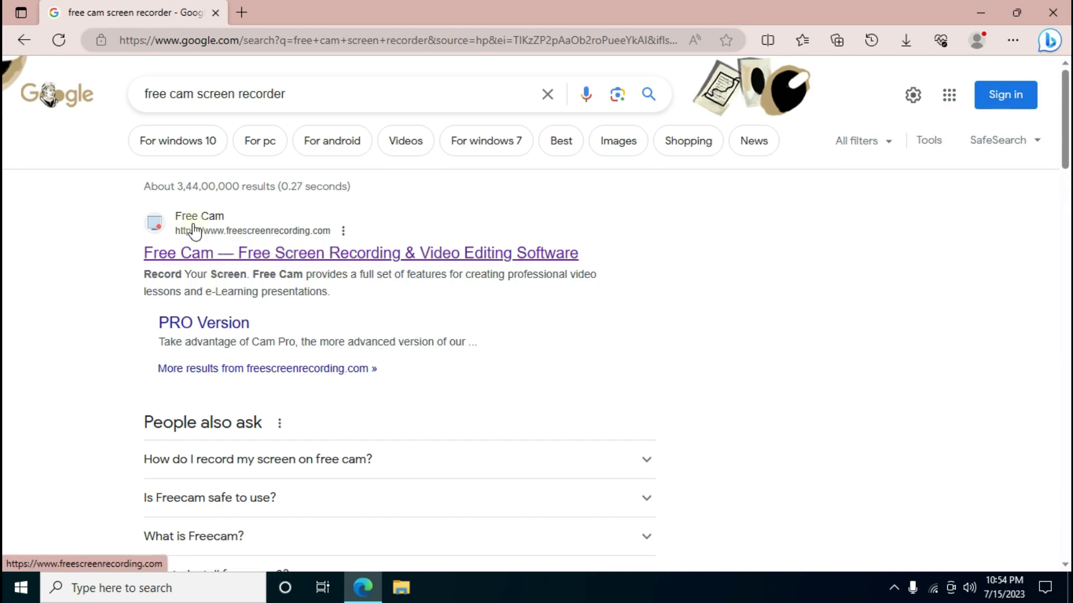
click(341, 258)
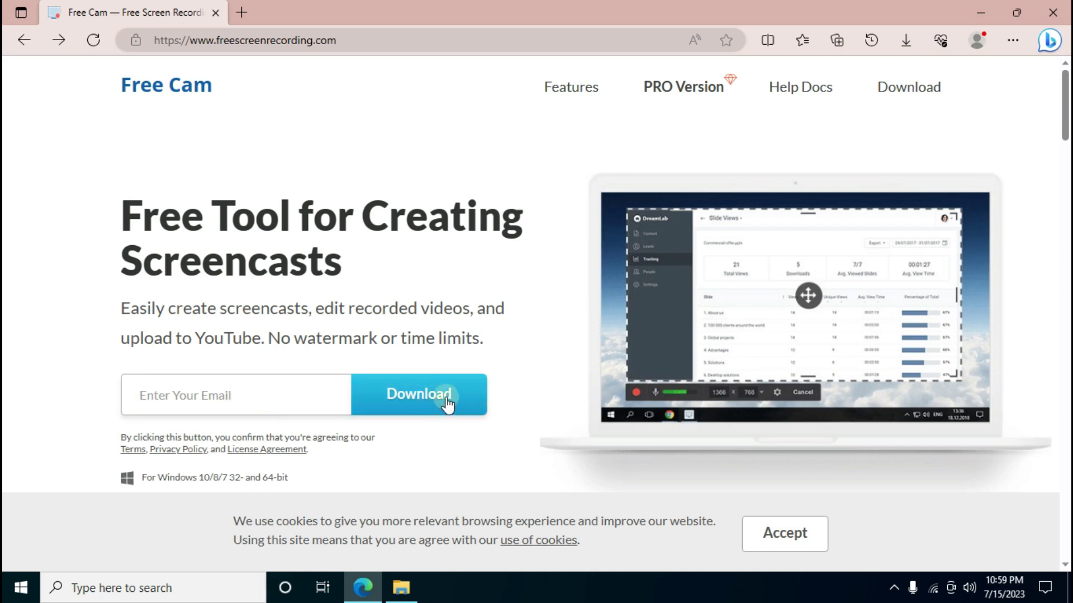
Step: Enter an e-mail address in the Free Cam download form and download the installer
click(262, 396)
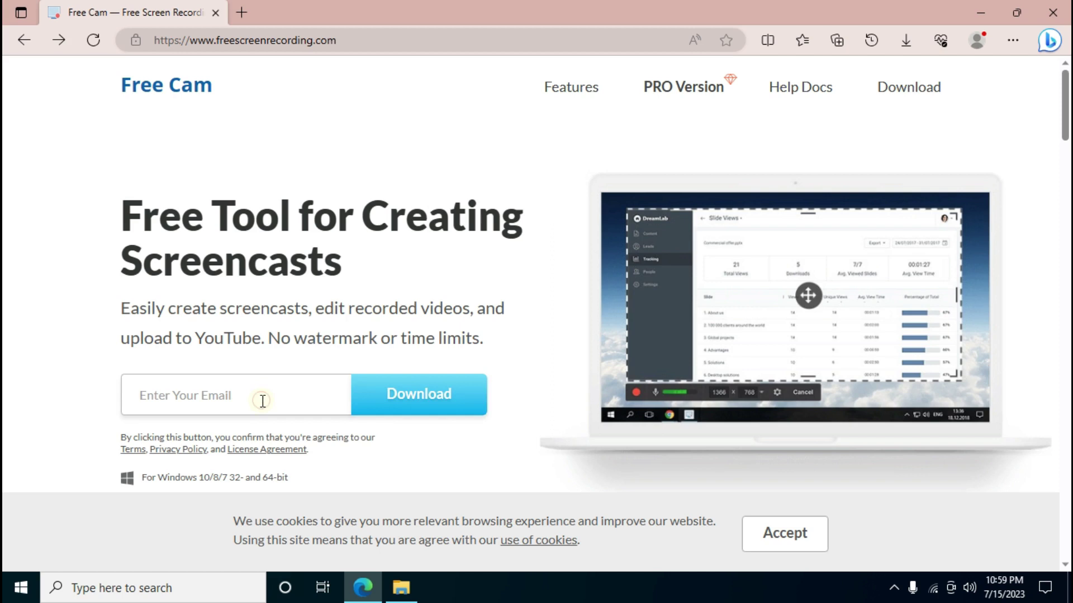
key(ctrl+v)
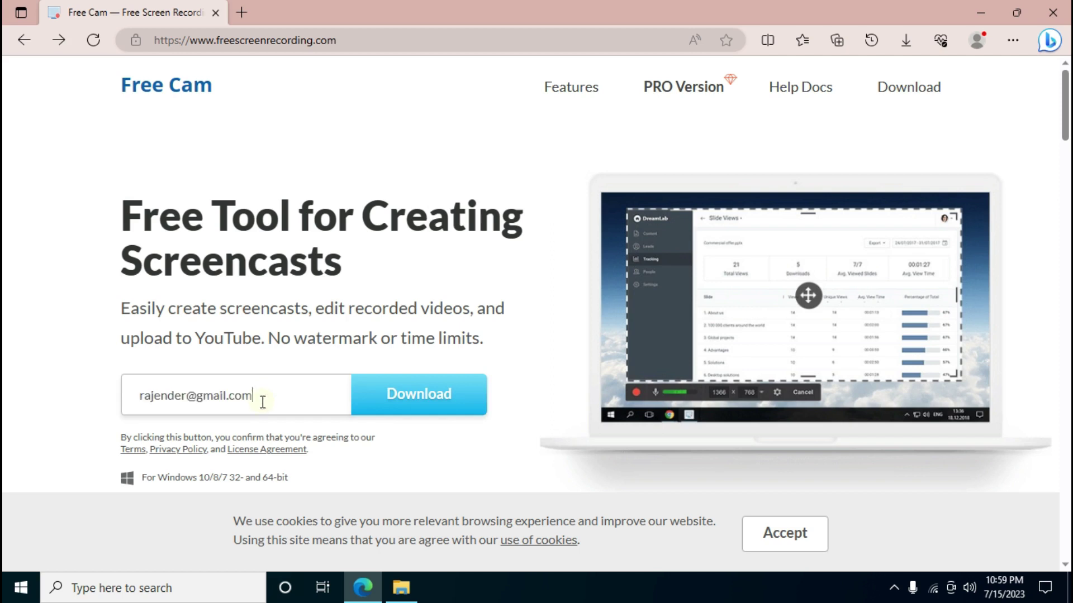
click(439, 397)
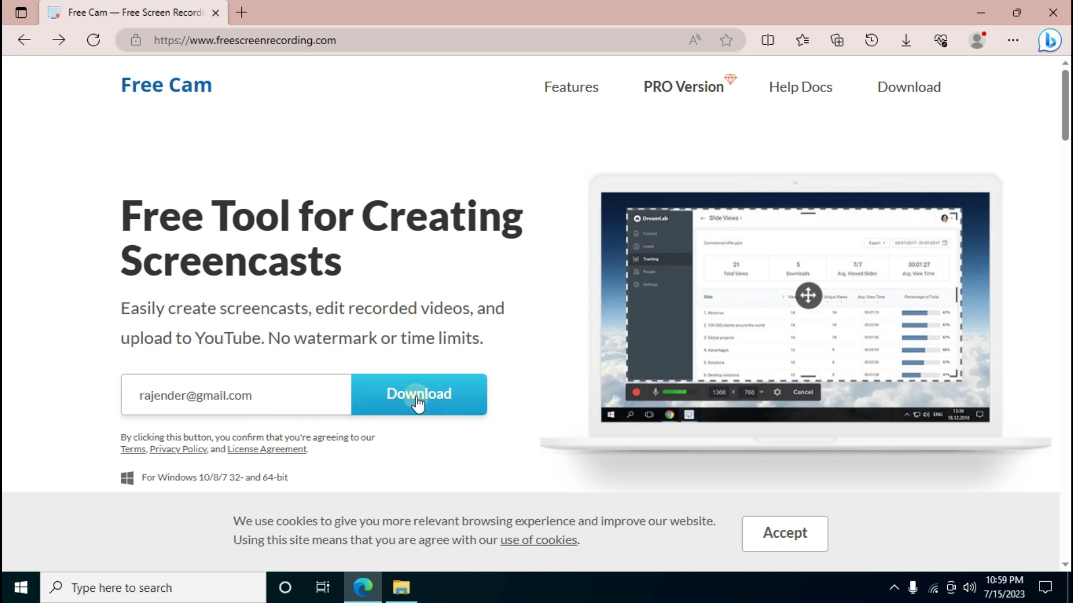
click(423, 404)
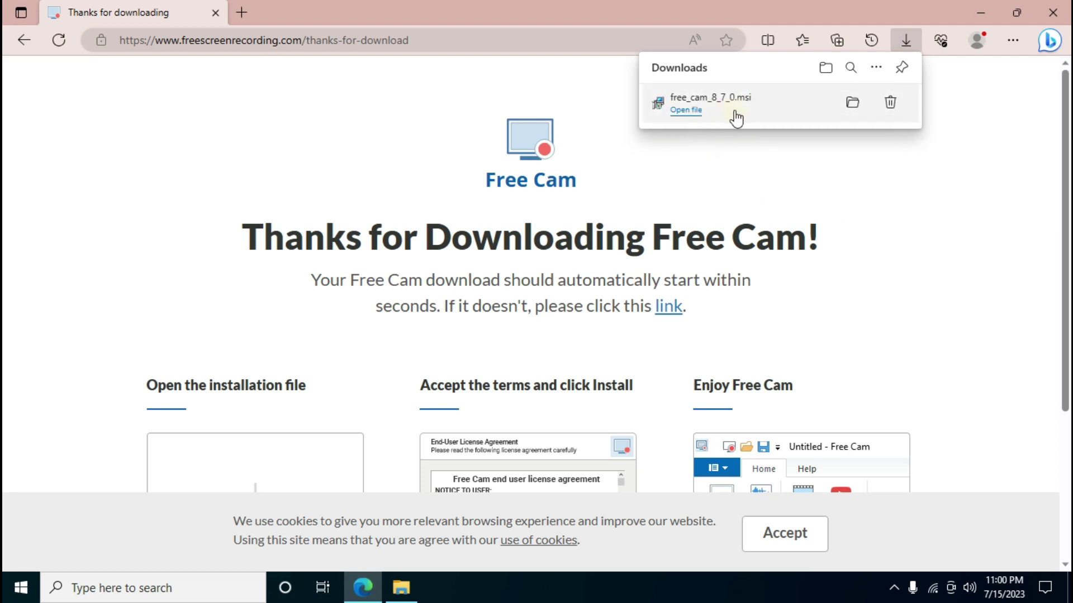
click(893, 180)
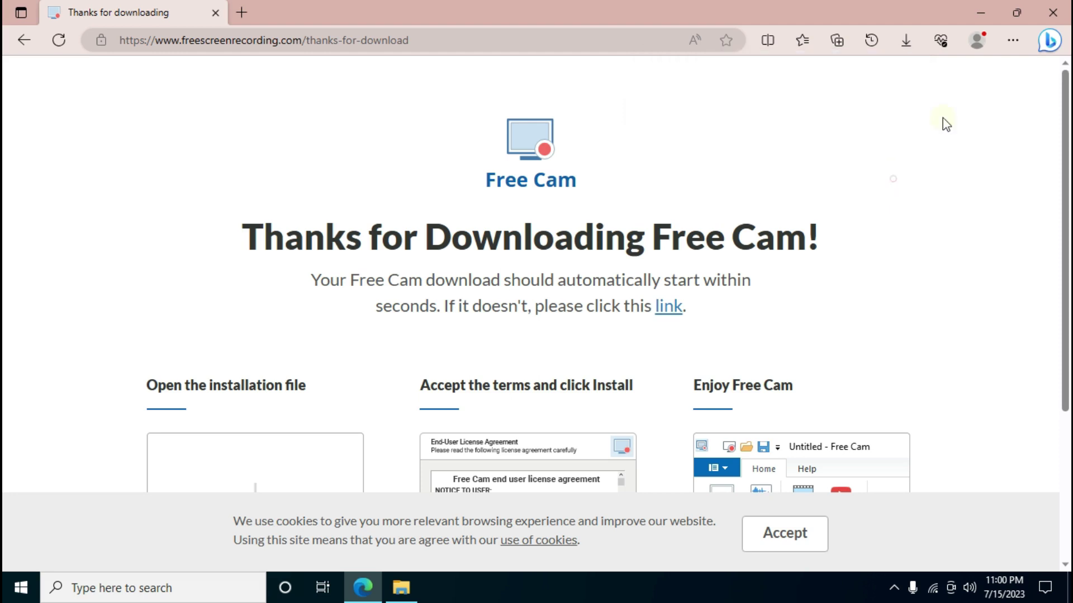
Step: Minimize the browser, switch to File Explorer and run the free_cam_8_7_0 installer from the Downloads folder
click(977, 12)
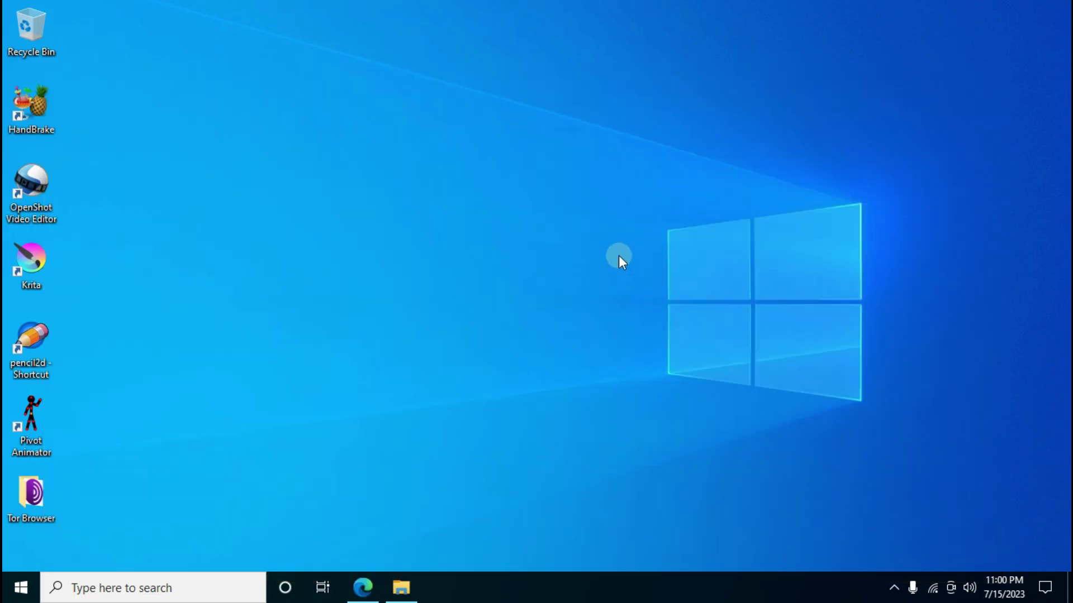
click(401, 588)
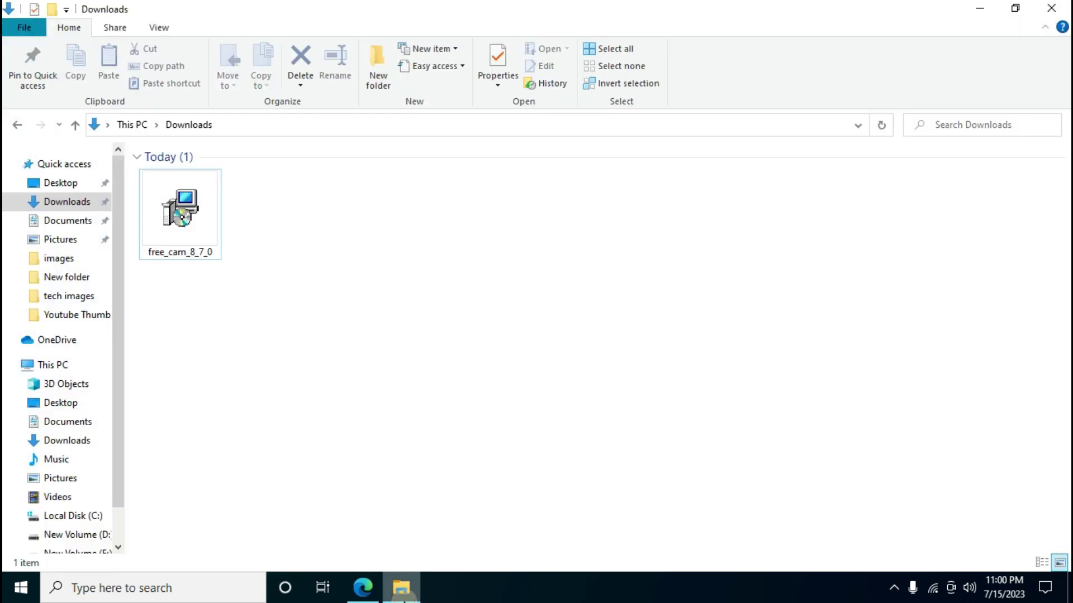
click(180, 211)
click(251, 221)
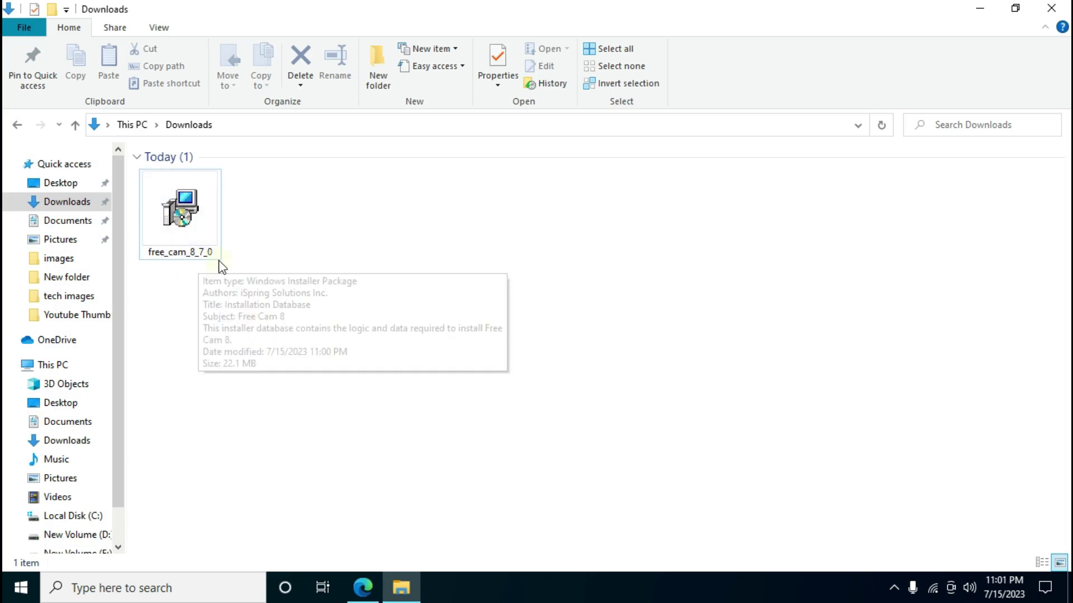
click(217, 230)
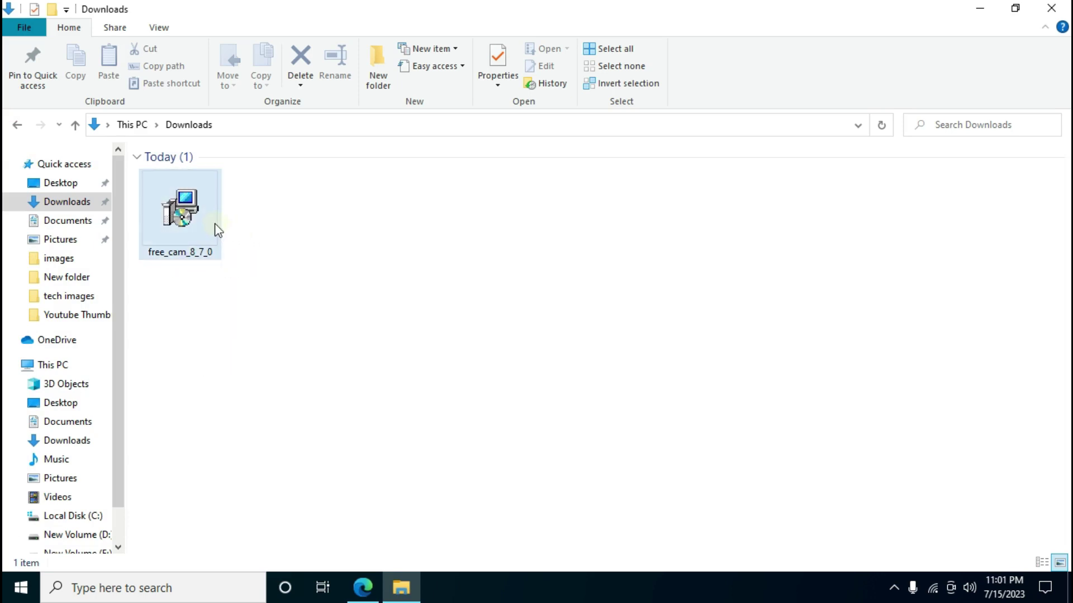
double_click(211, 225)
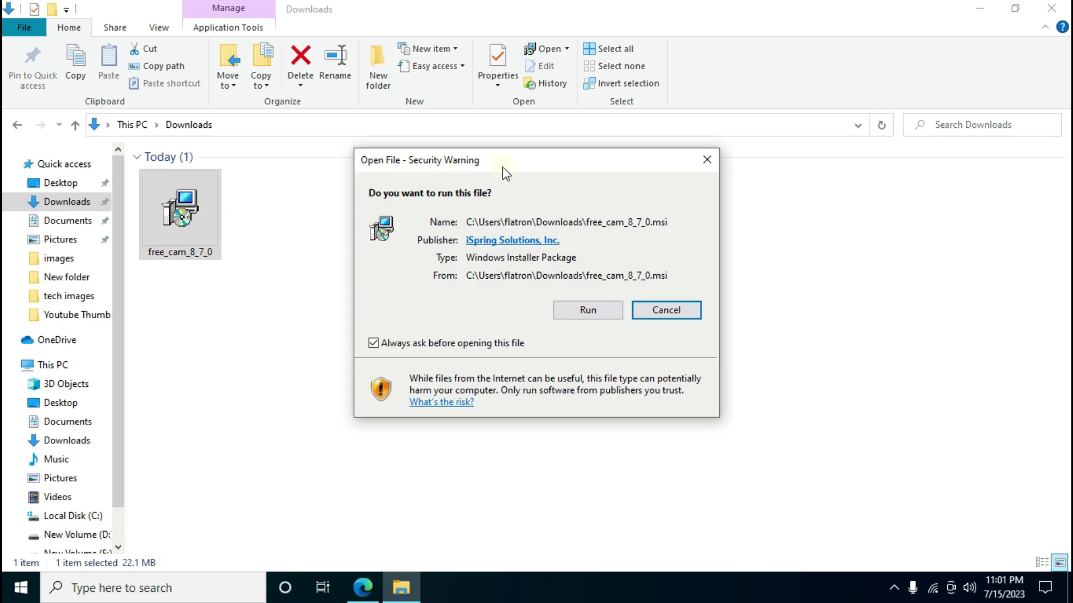
drag(522, 168, 528, 185)
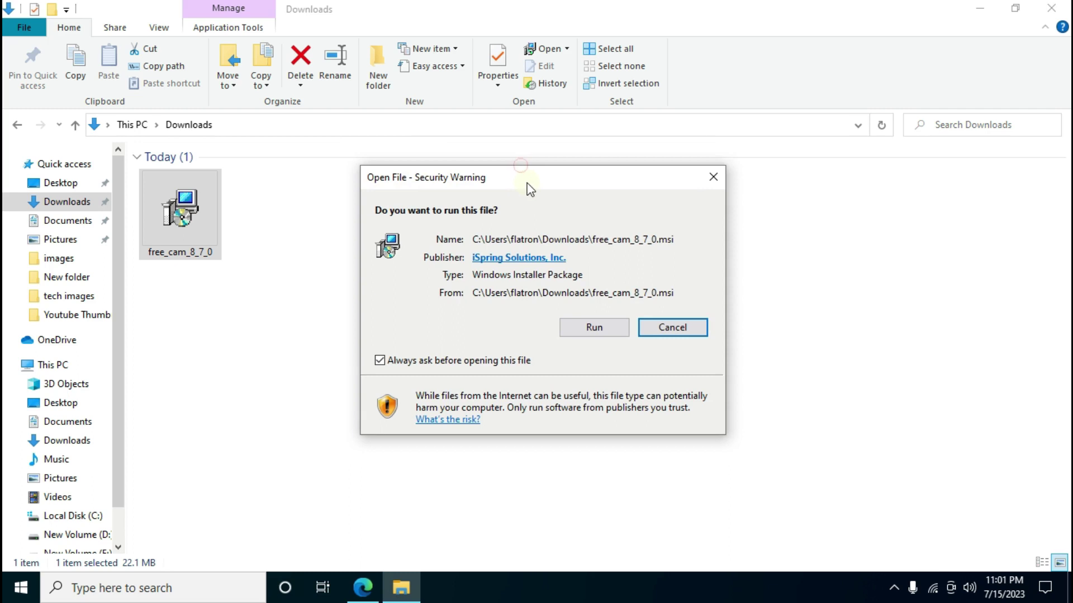
click(596, 330)
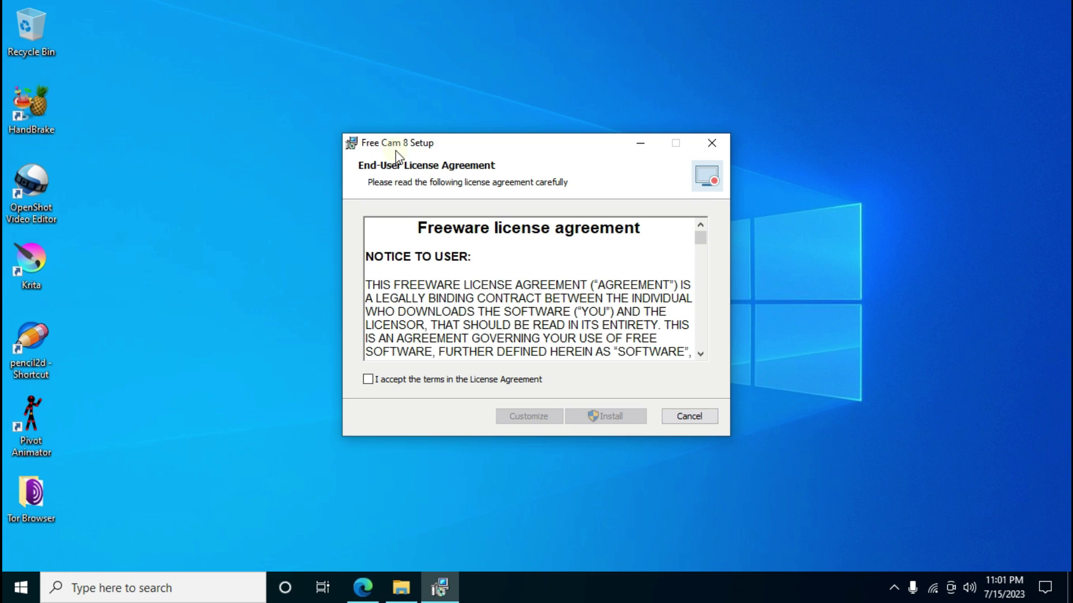
Step: Accept the license agreement terms and install Free Cam 8
mouse_move(495, 146)
mouse_down()
mouse_move(543, 130)
mouse_move(482, 138)
mouse_up()
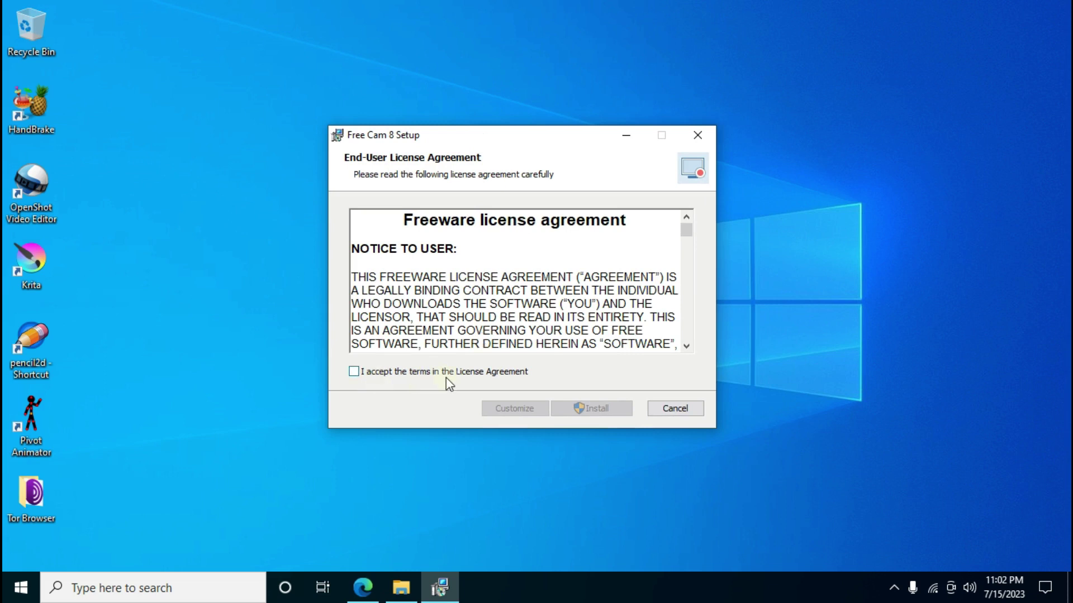
click(355, 373)
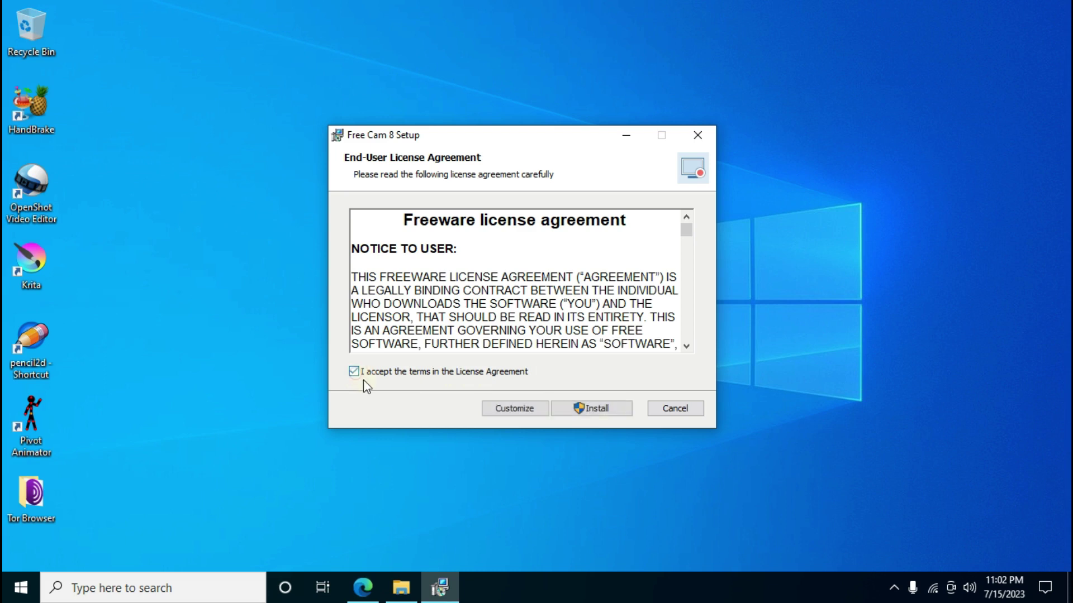
click(595, 410)
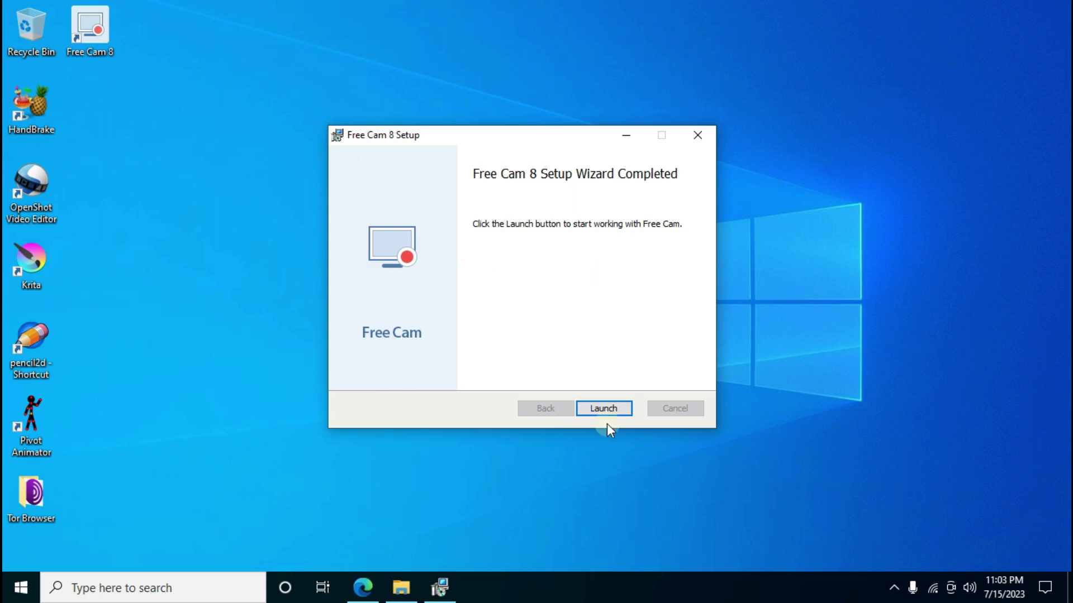
Step: Finish the setup wizard, launch Free Cam 8, and view the dialog for browsing recent recordings without opening a file
click(602, 409)
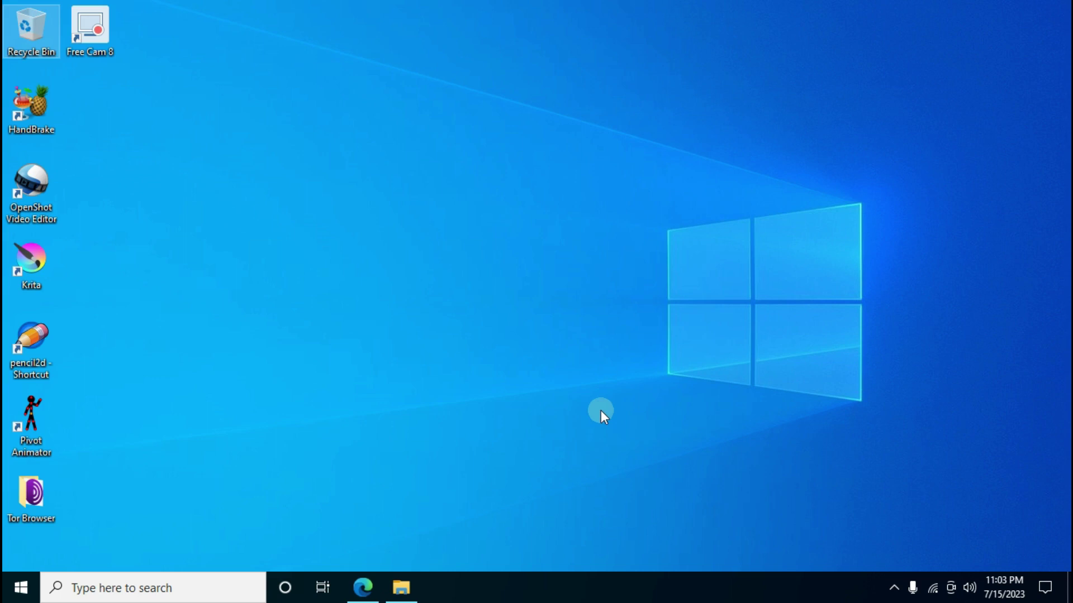
double_click(99, 45)
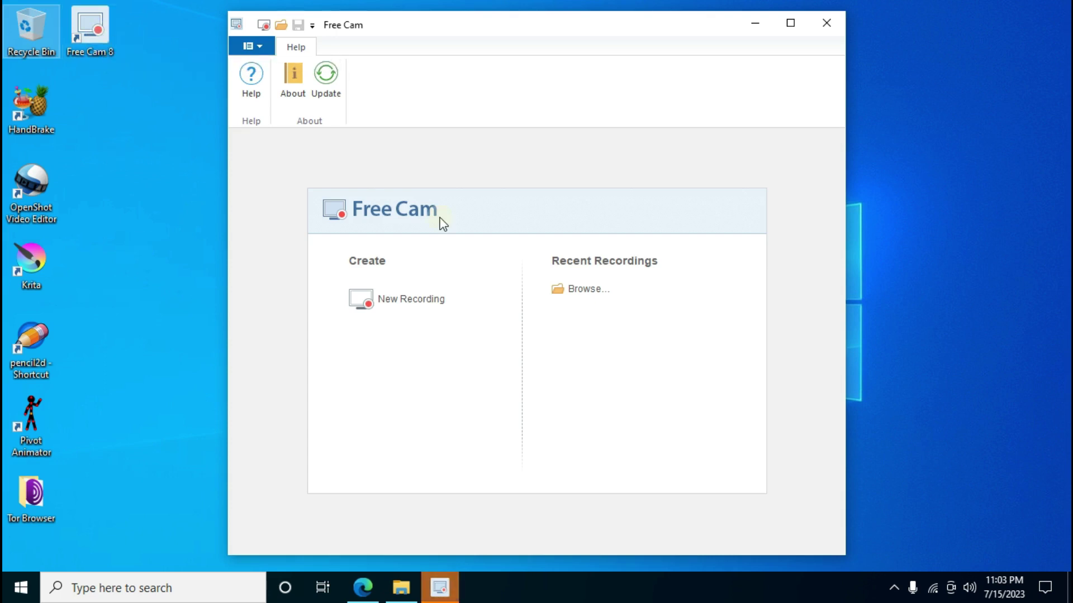
mouse_move(414, 36)
mouse_down()
mouse_move(463, 37)
mouse_move(400, 32)
mouse_up()
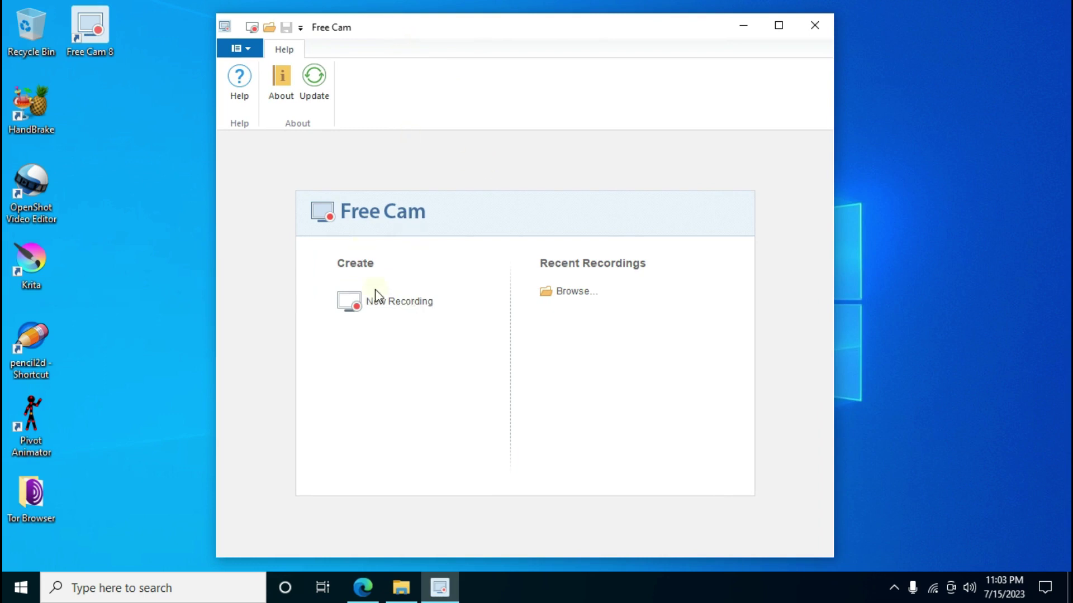
click(578, 298)
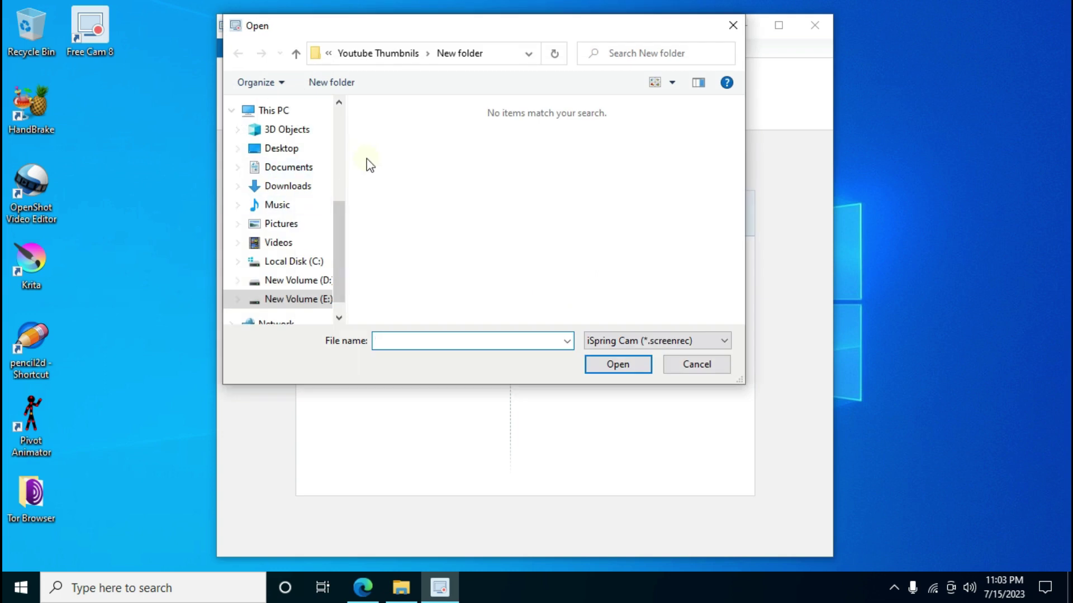
click(731, 27)
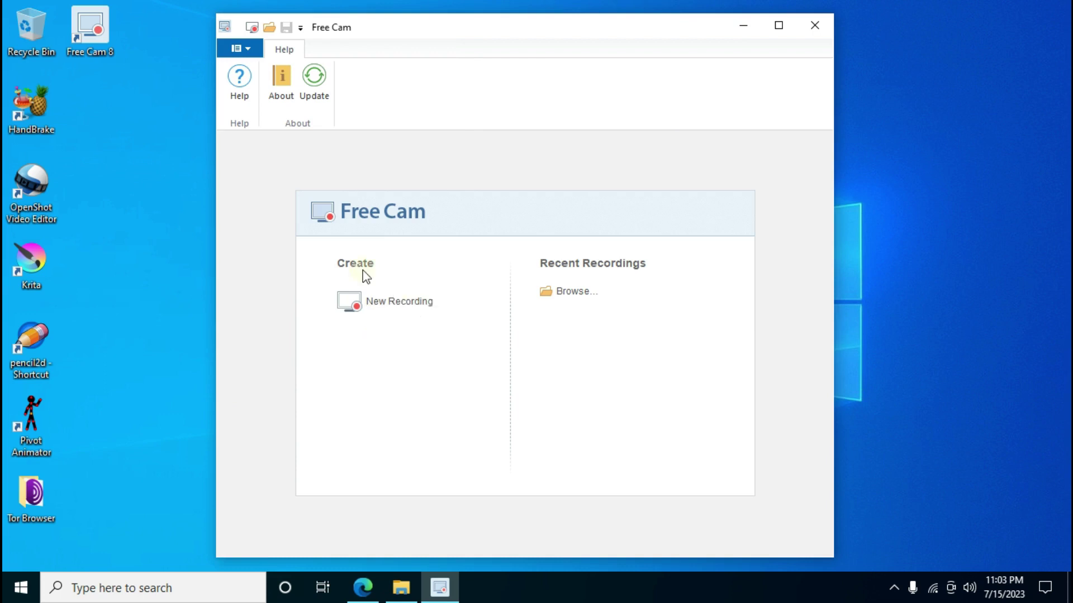
Step: Create a new recording and set its capture area to Fullscreen
click(397, 306)
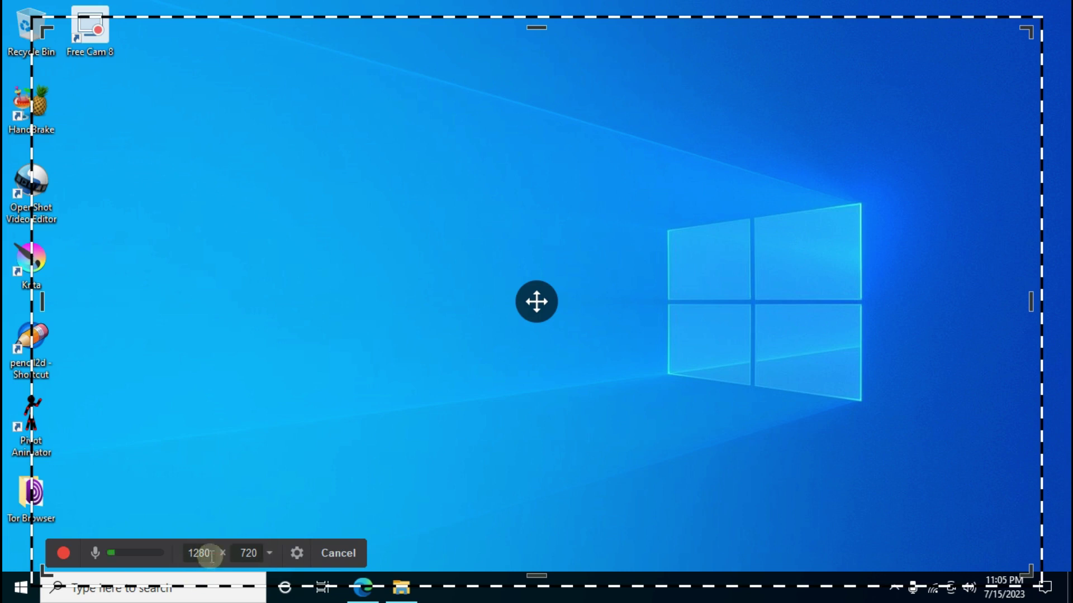
click(179, 555)
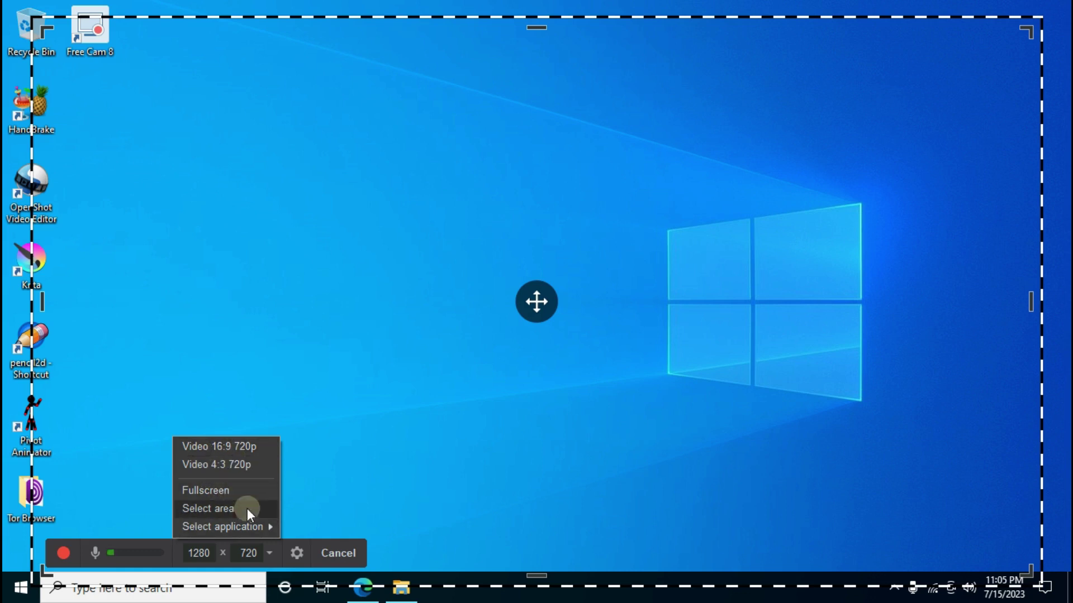
mouse_move(216, 527)
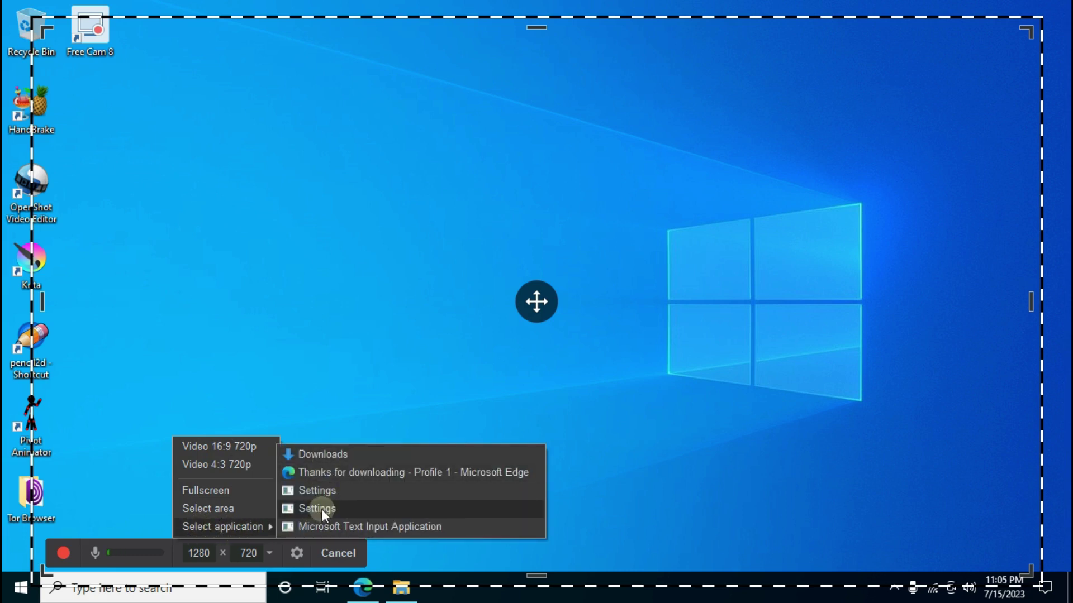
click(215, 492)
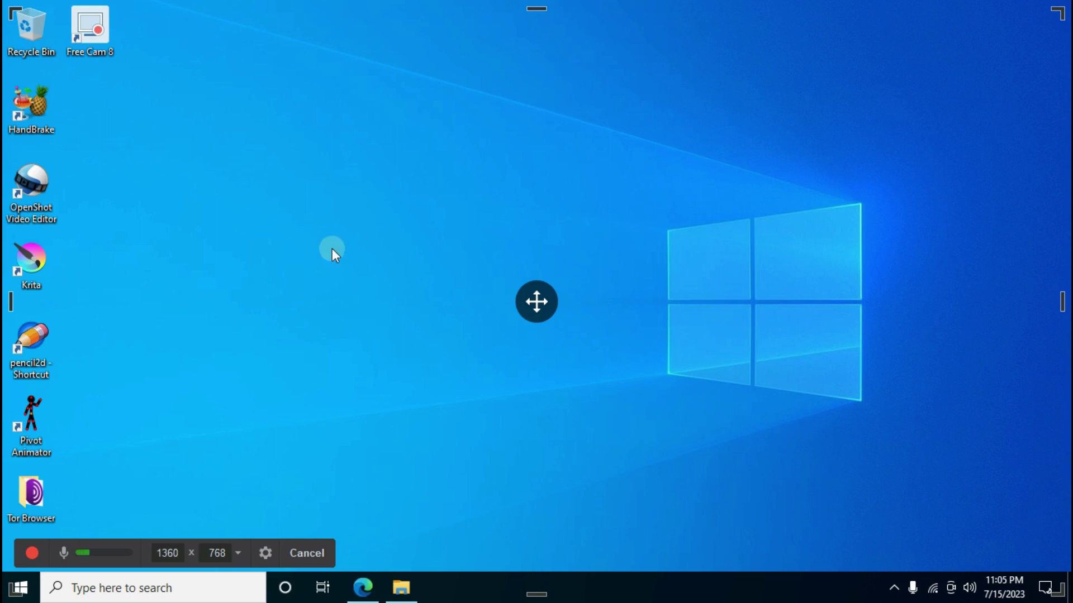
Step: Use the Select area option to pick the whole desktop as the recording area
click(145, 559)
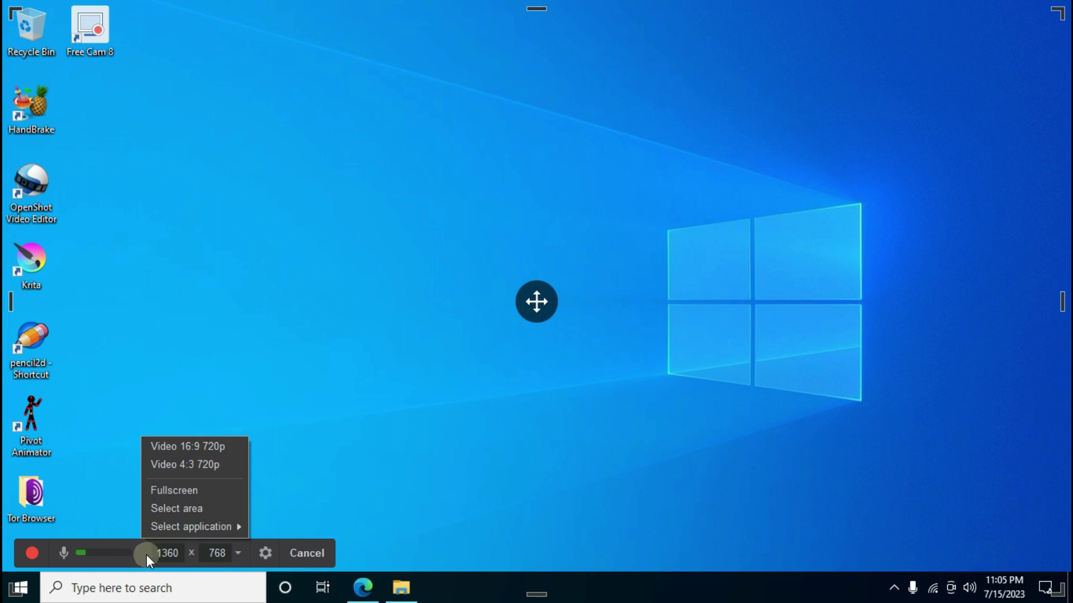
click(186, 509)
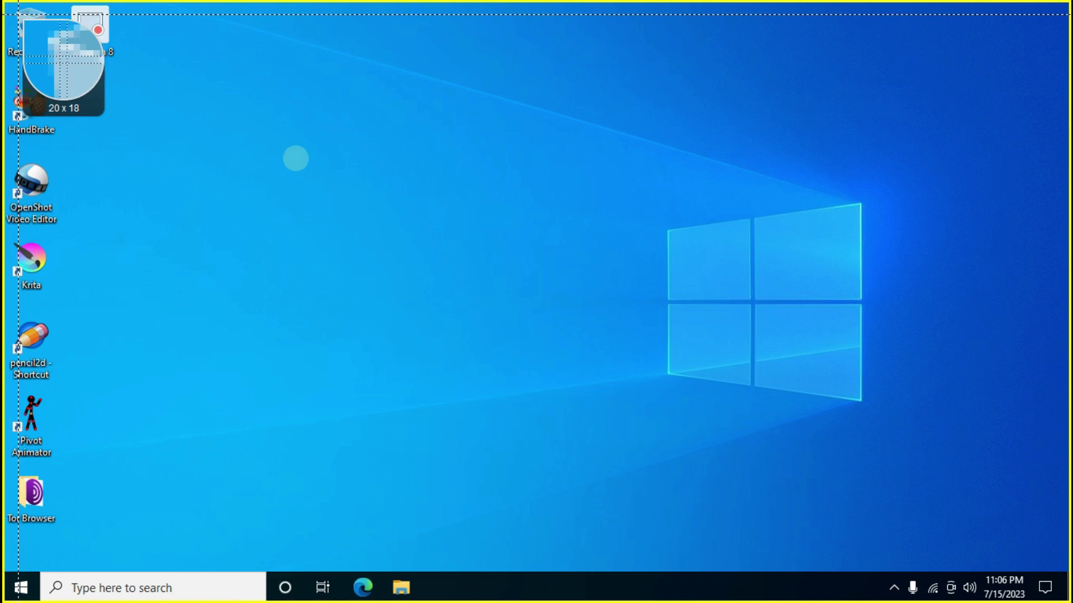
click(413, 198)
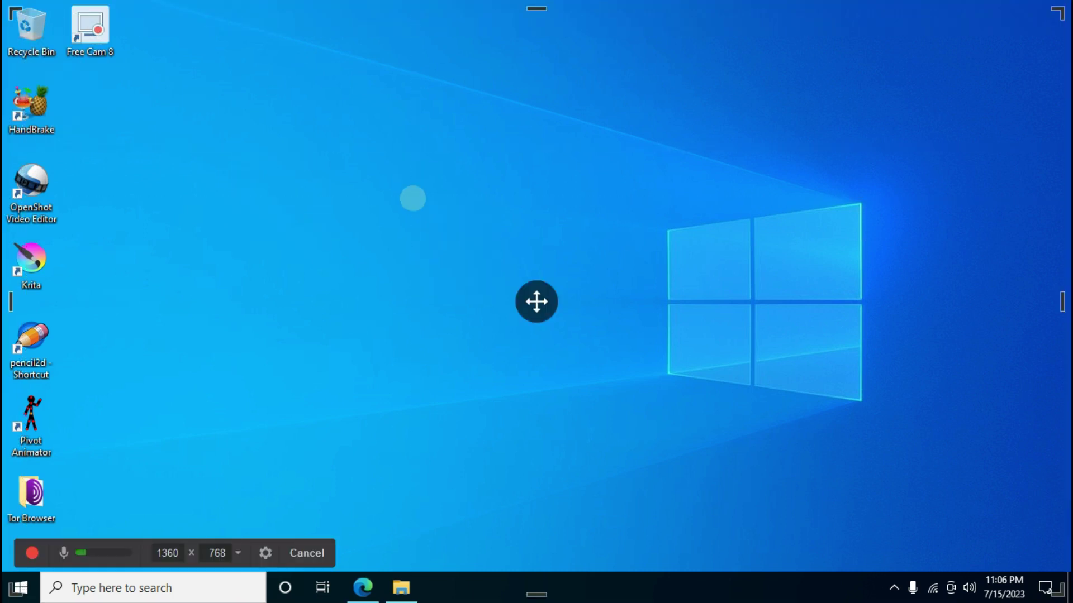
Step: Try a recording area width of 560, and switch the capture area back to Fullscreen
drag(155, 553, 201, 553)
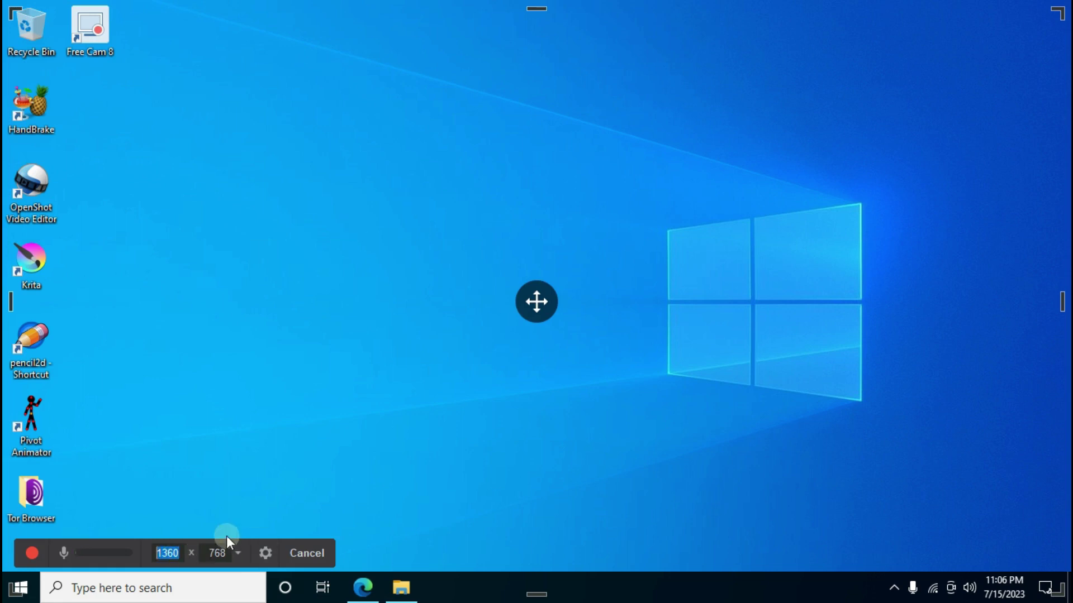
text(560)
key(Return)
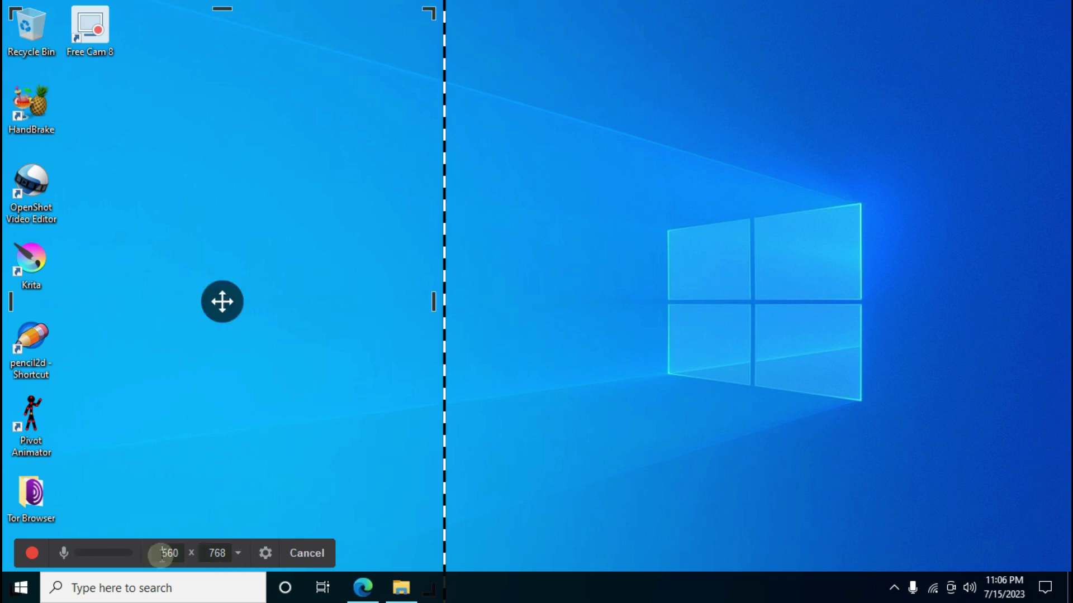
click(238, 553)
click(170, 491)
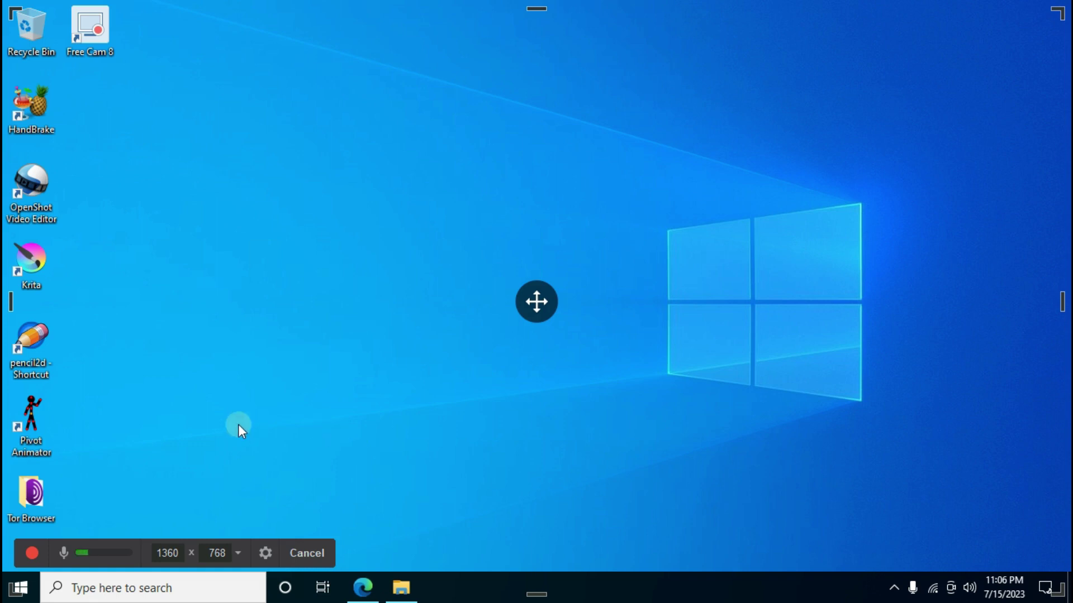
Step: In the recording settings, keep Microphone (Realtek High Definition Audio) enabled as the audio source and set its volume to High
click(266, 554)
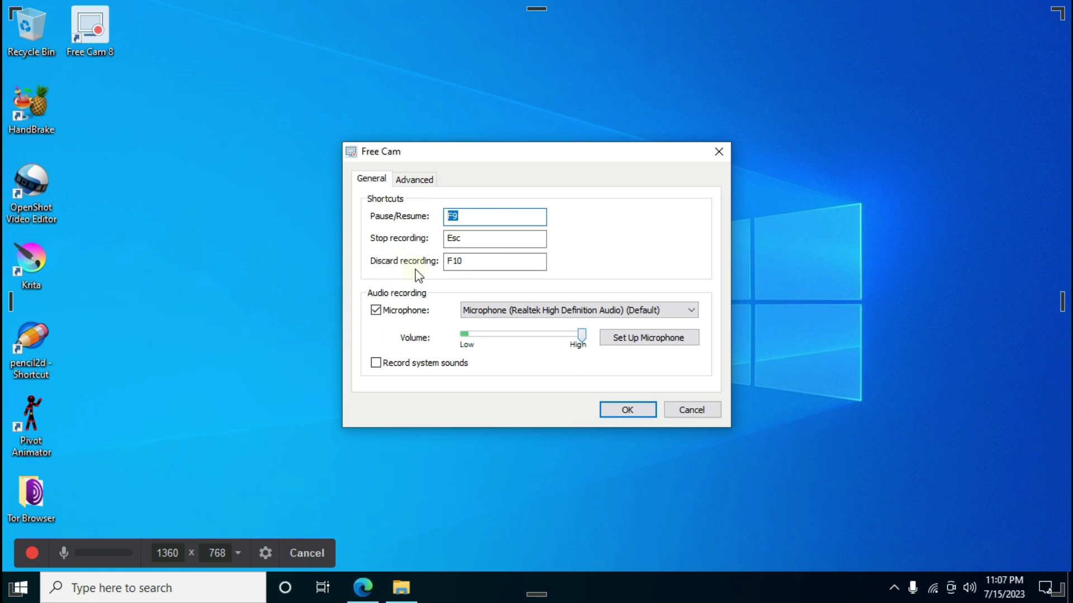
click(381, 316)
click(377, 313)
click(692, 310)
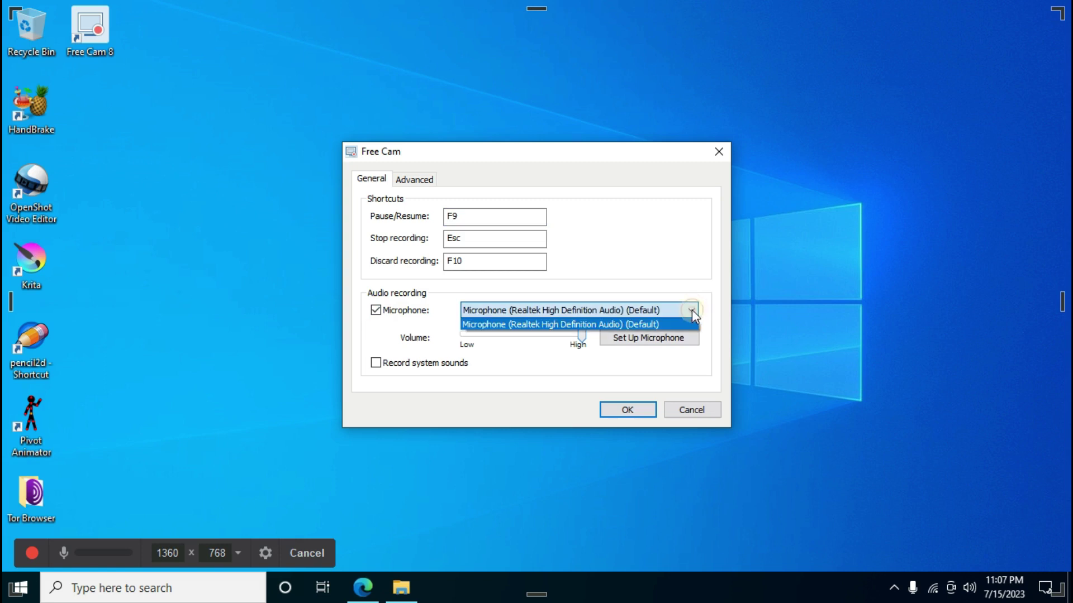
click(562, 325)
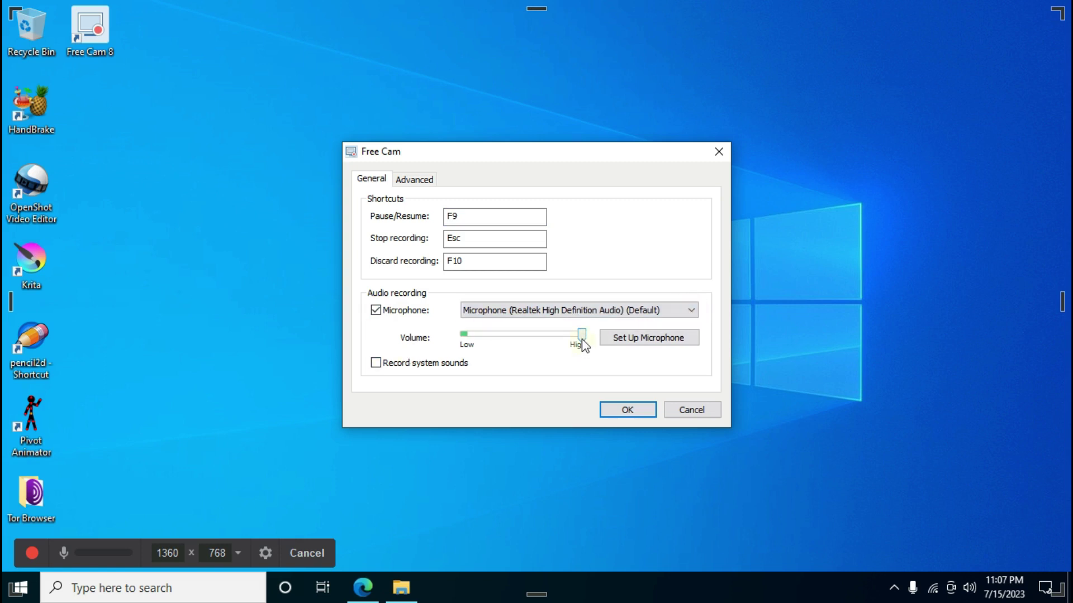
click(556, 340)
drag(559, 341, 493, 342)
click(581, 340)
Step: Go through the Microphone Setup Wizard as far as the recording device type choices, and close it without finishing
click(652, 339)
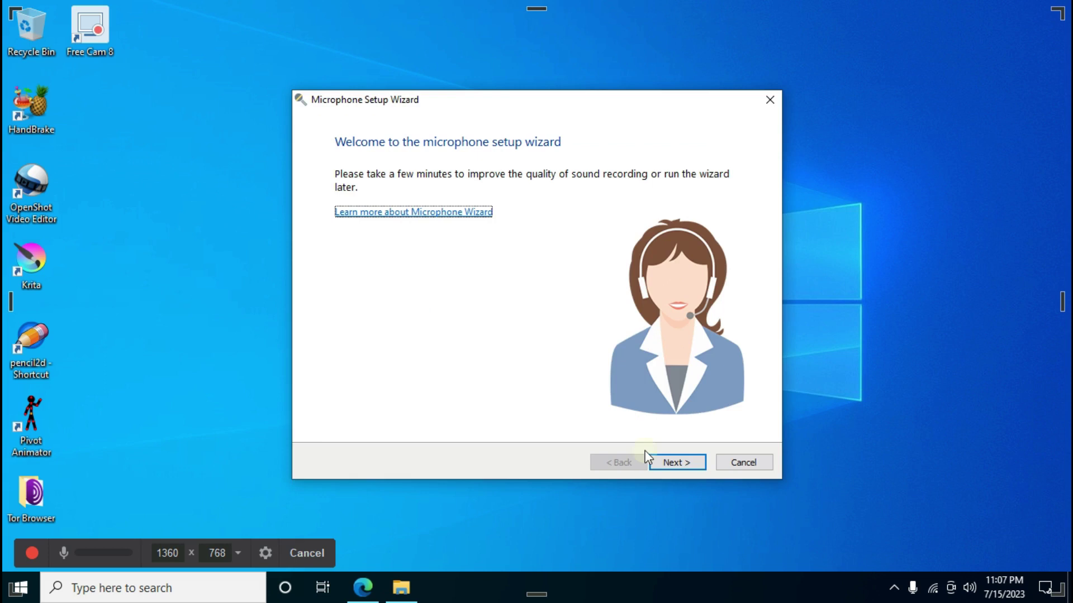
click(689, 466)
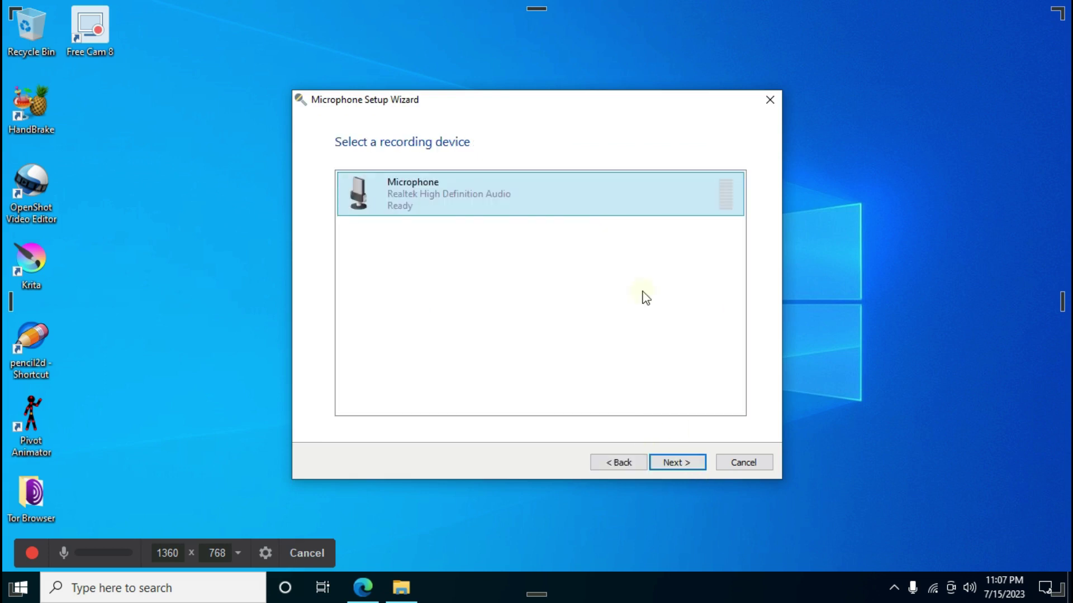
click(678, 461)
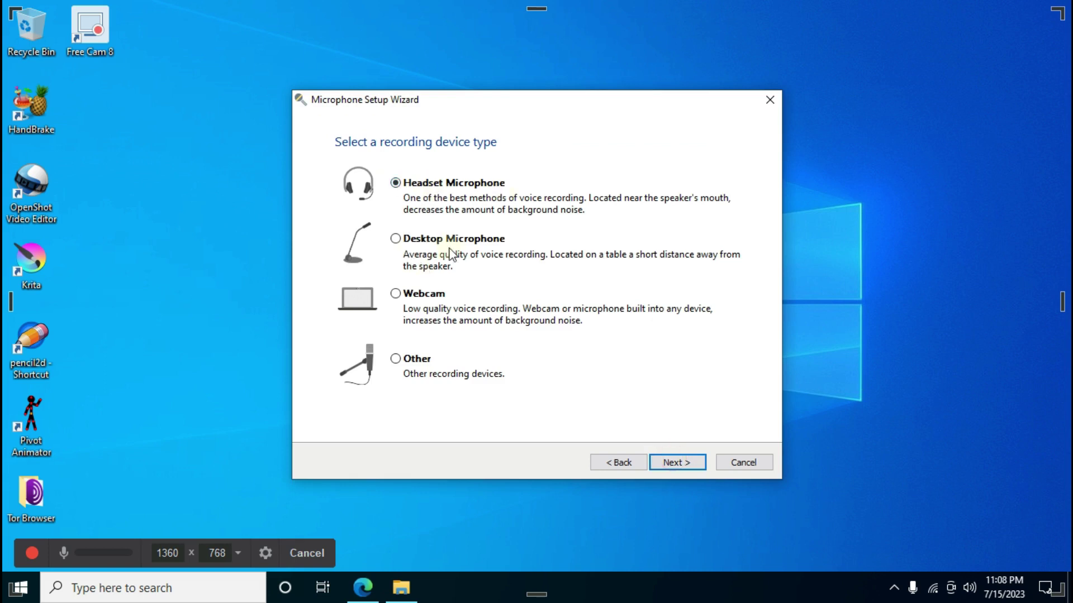
click(770, 100)
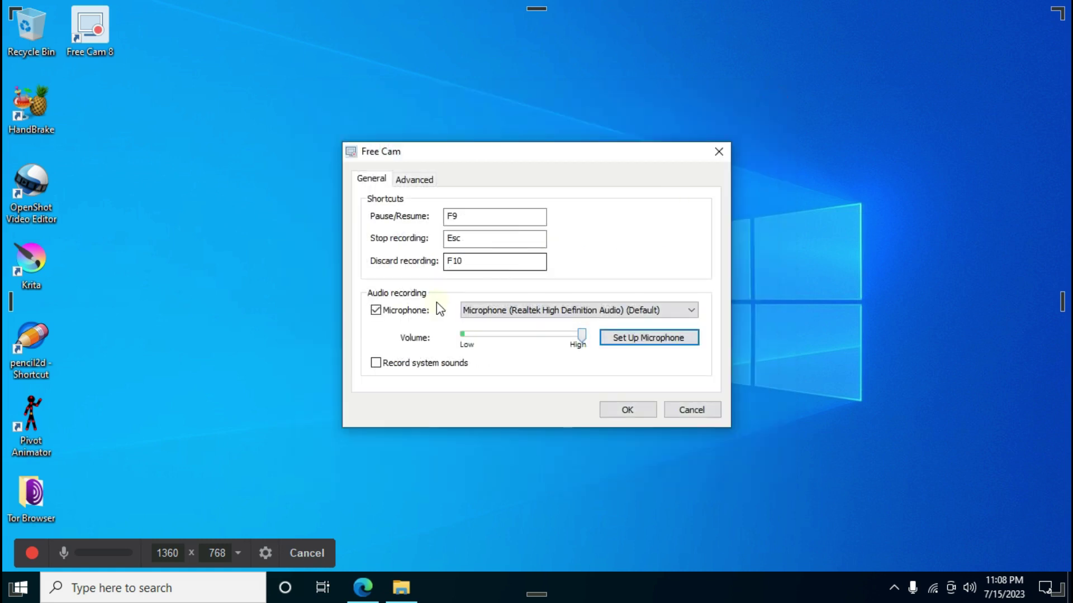
Step: Review the advanced recording options, including the mouse indication settings, and accept the recording settings
click(418, 184)
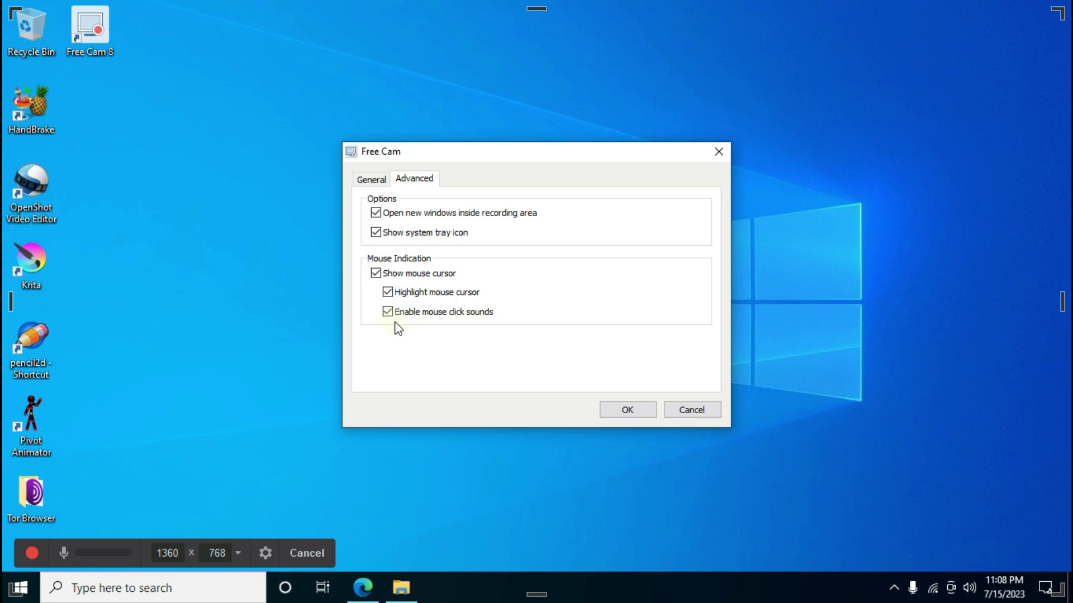
click(628, 412)
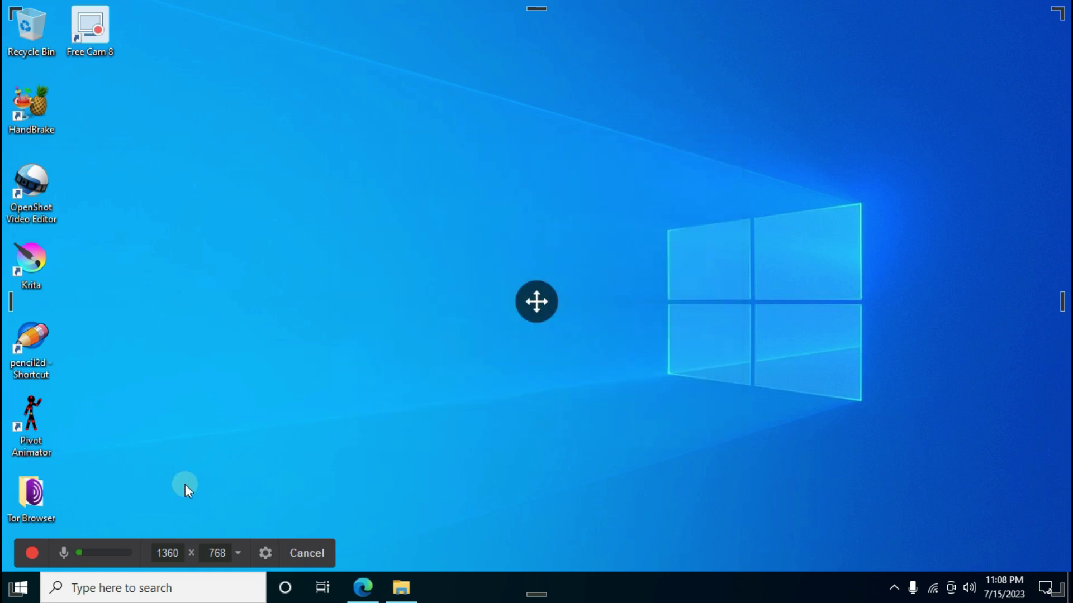
Step: Record the fullscreen desktop while refreshing it, and finish the recording from Free Cam's system tray icon
click(65, 554)
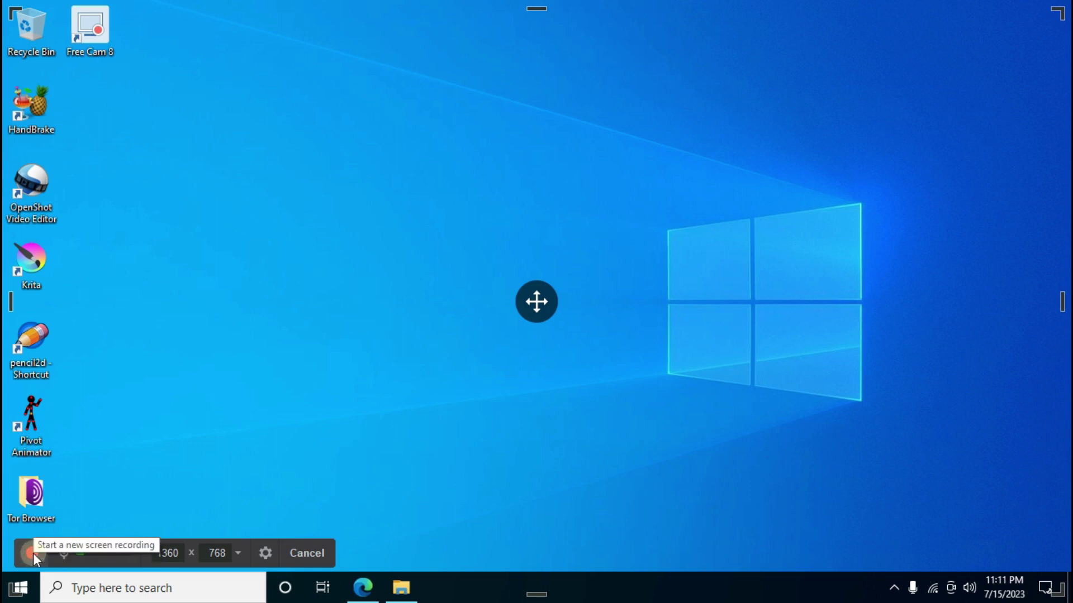
click(33, 553)
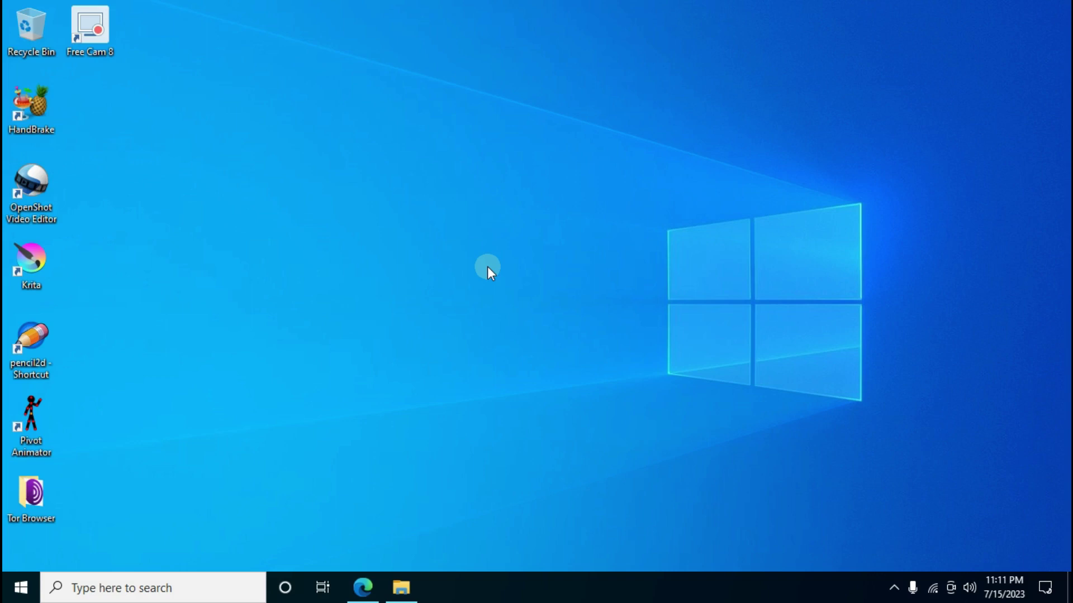
right_click(270, 146)
click(302, 193)
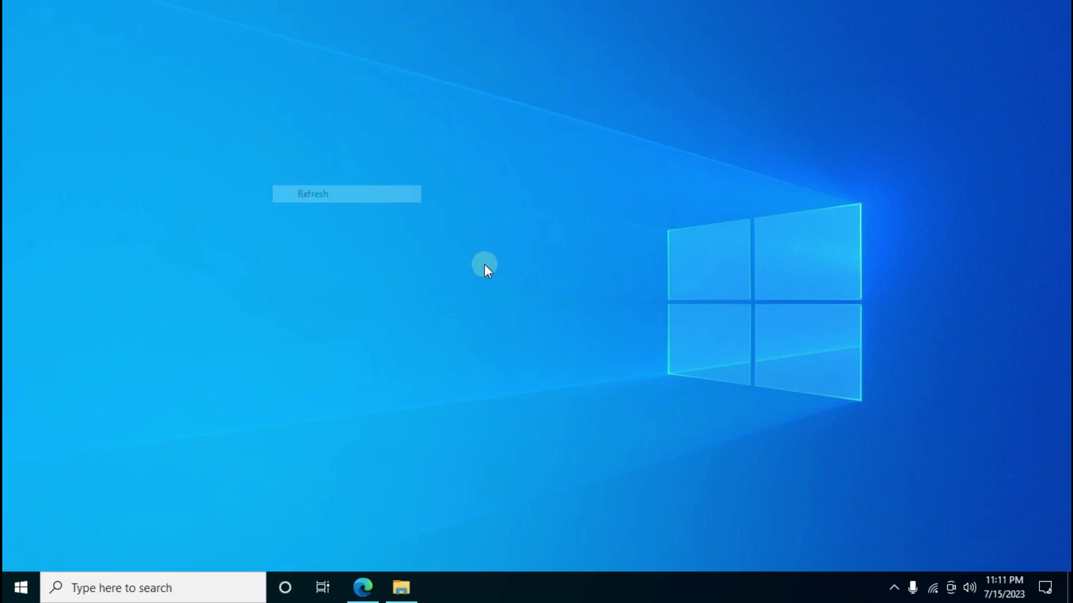
click(893, 585)
click(908, 556)
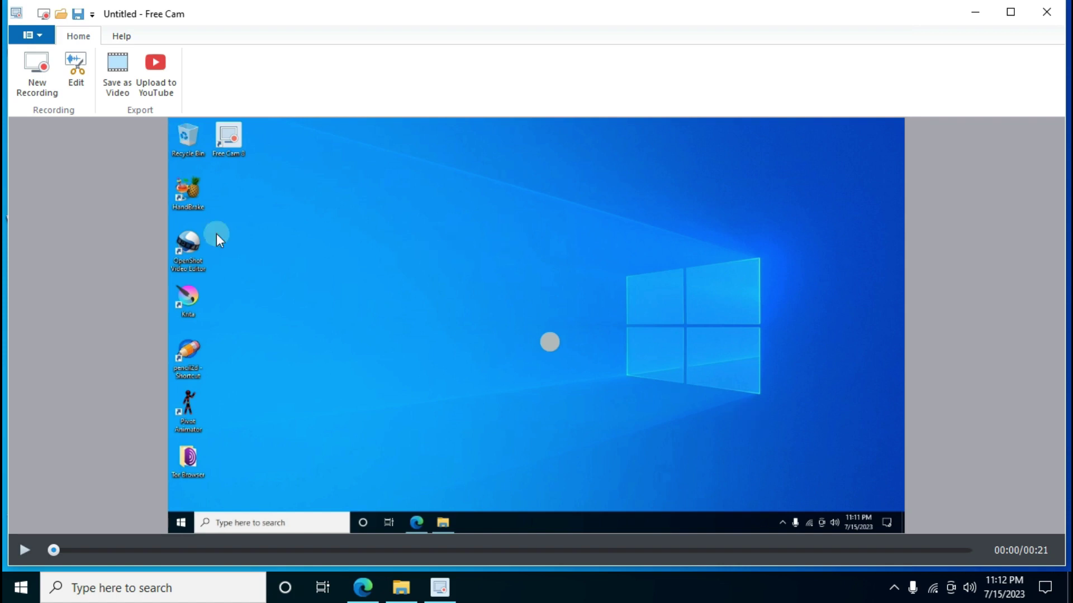
Step: Preview the first seconds of the recording, and save it to the Desktop as a WMV video named 123
click(24, 550)
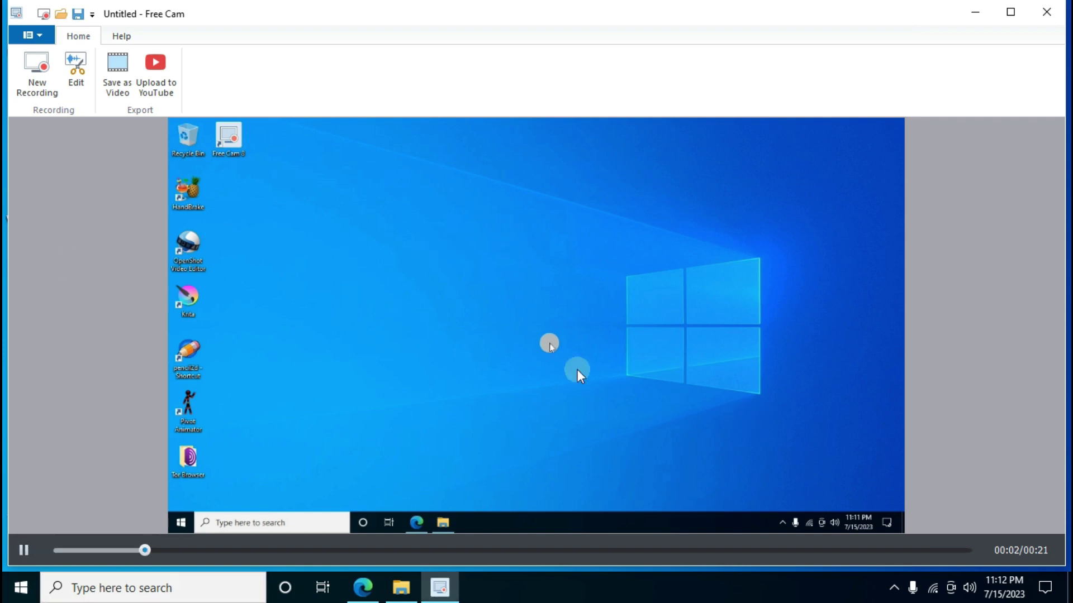
click(24, 550)
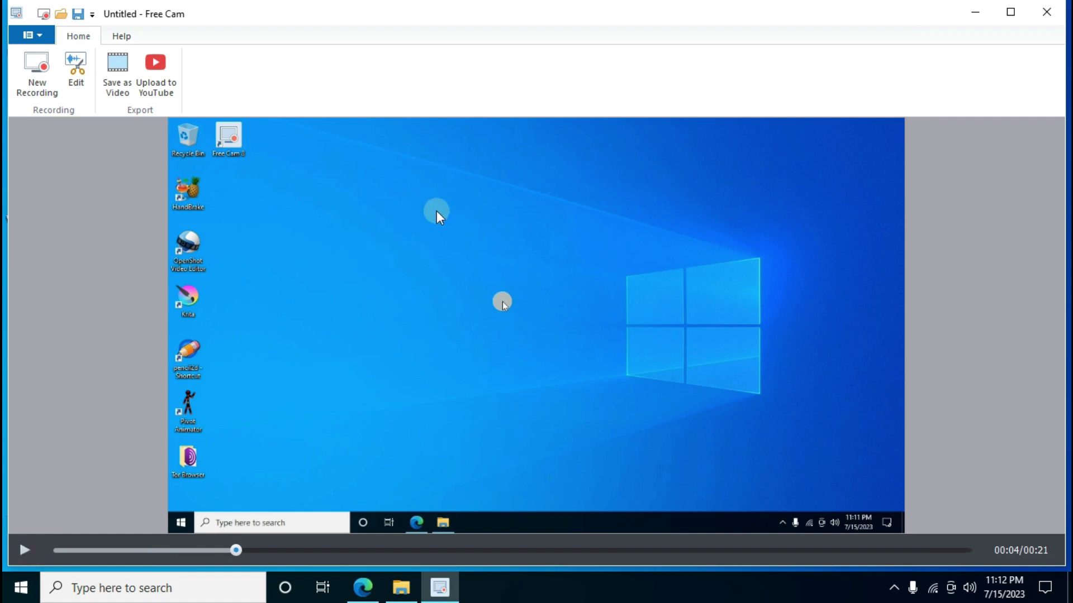
click(120, 90)
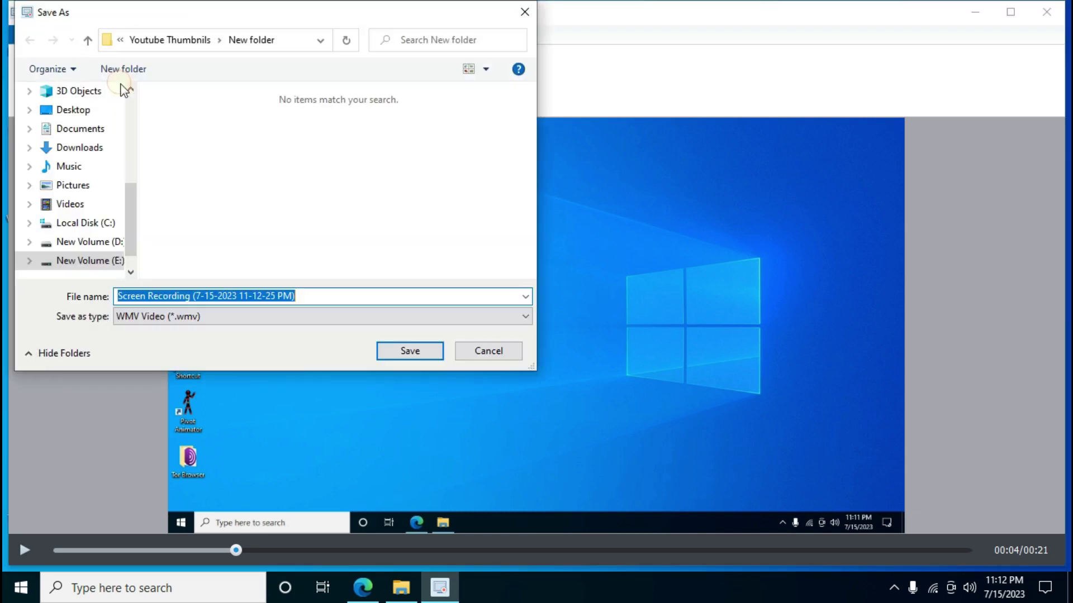
drag(154, 21, 368, 107)
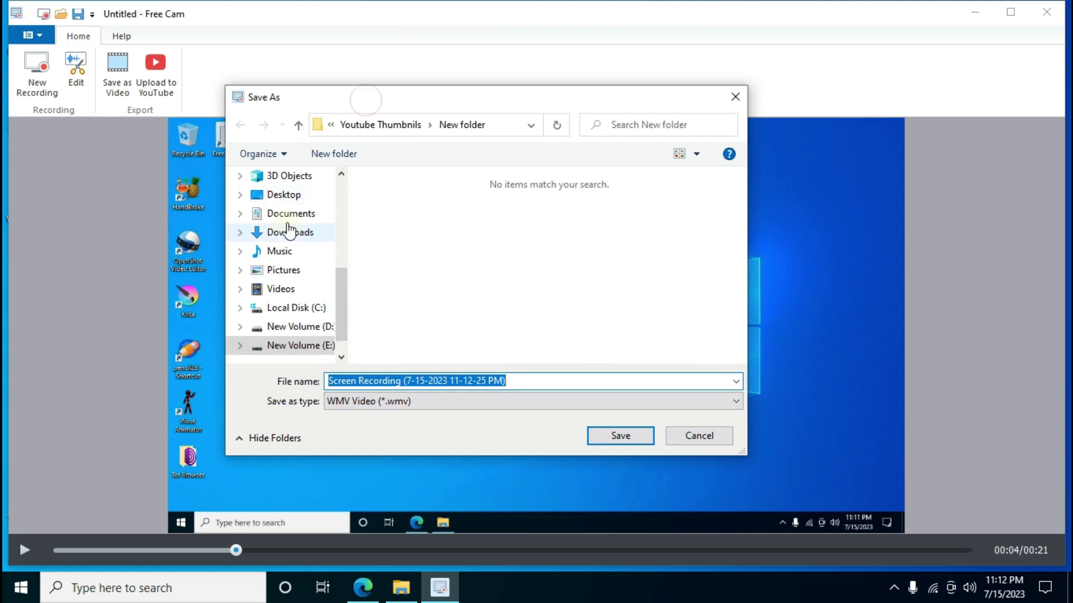
click(284, 195)
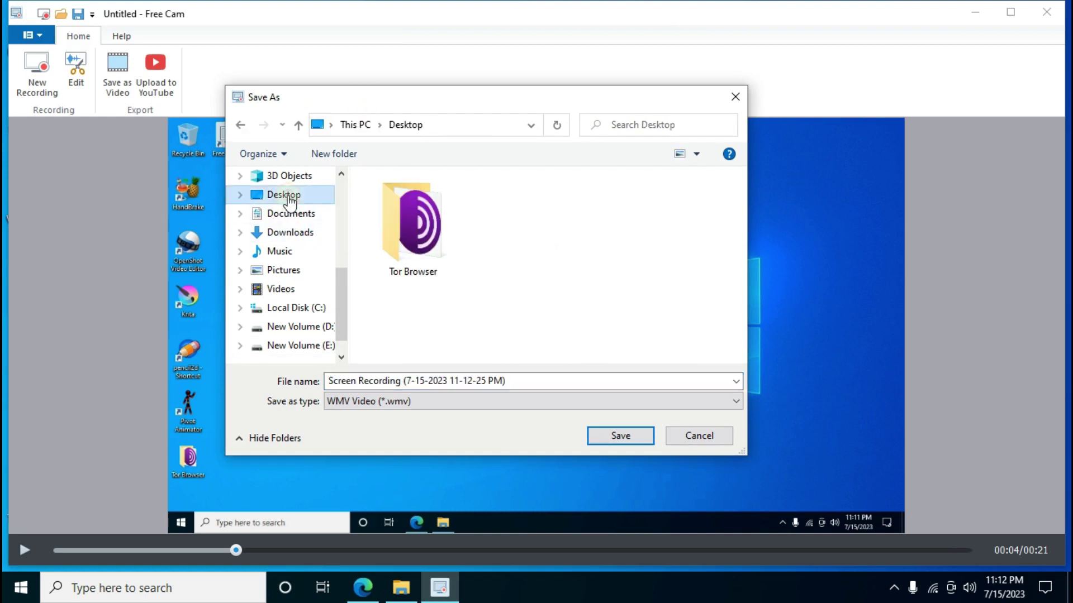
click(516, 383)
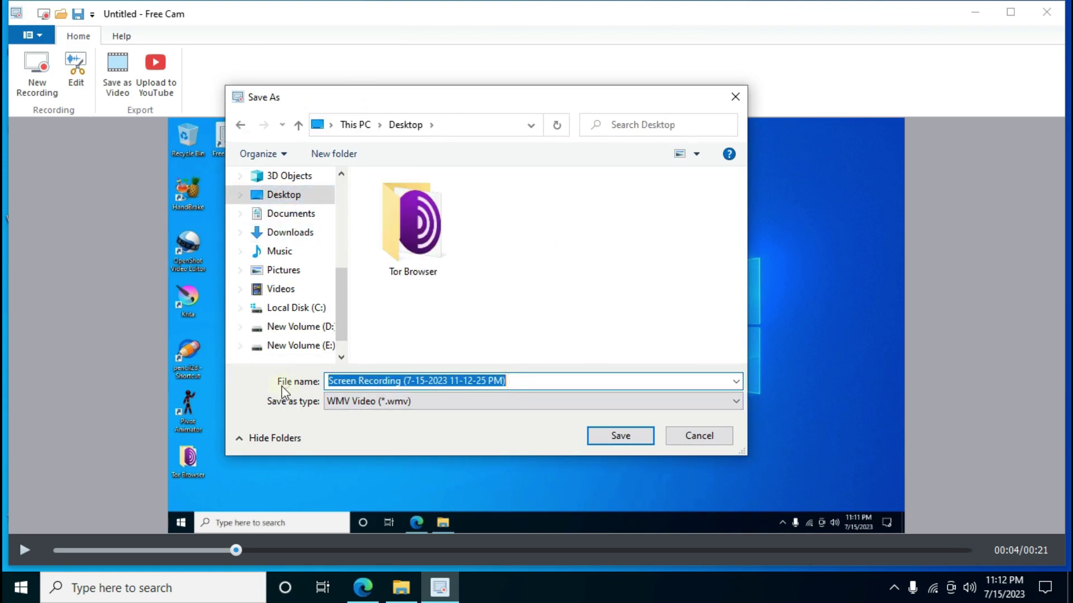
text(123)
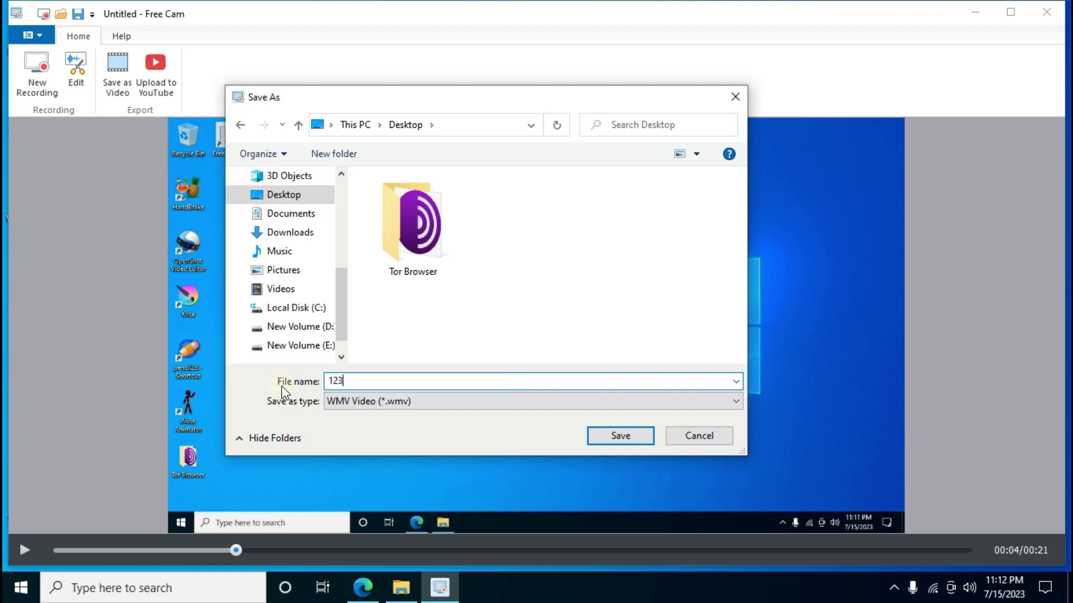
click(606, 439)
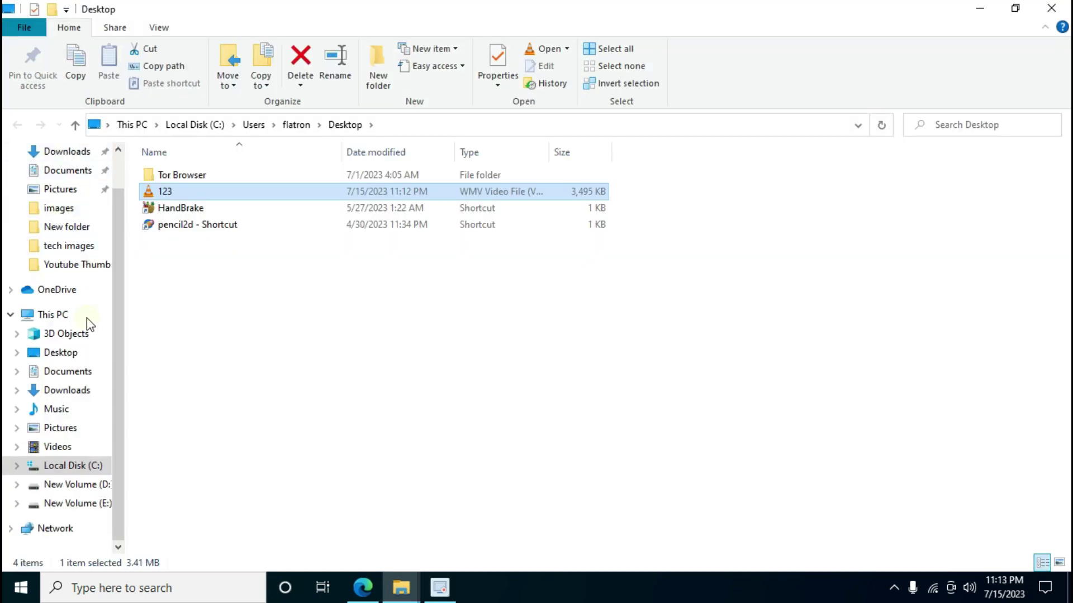
Step: Check the saved 123 video in the Desktop folder in File Explorer, and minimize the window
scroll(59, 304, up, 1)
click(56, 187)
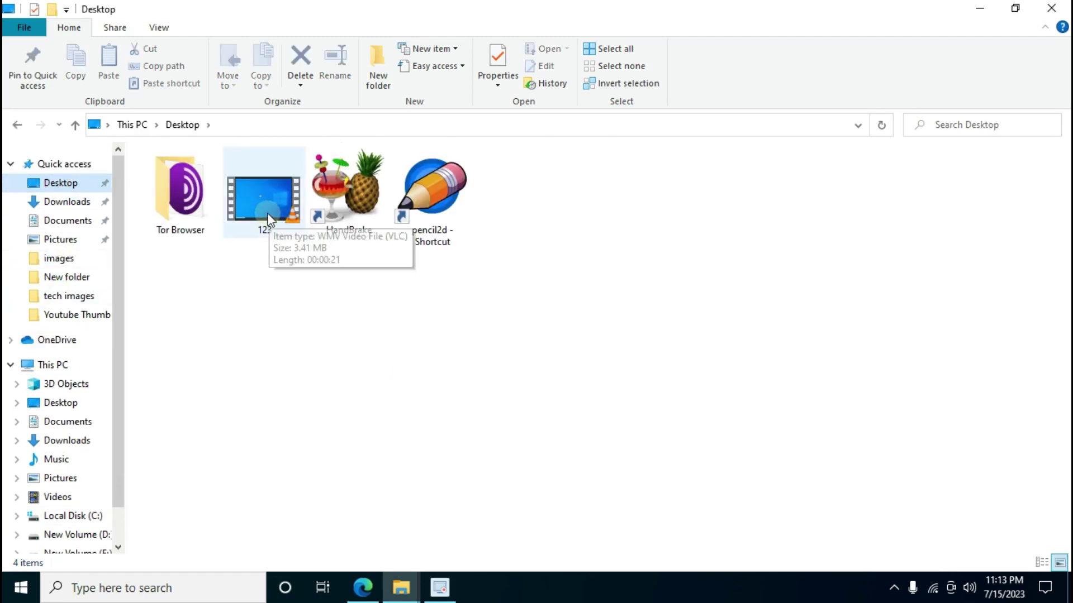
click(979, 10)
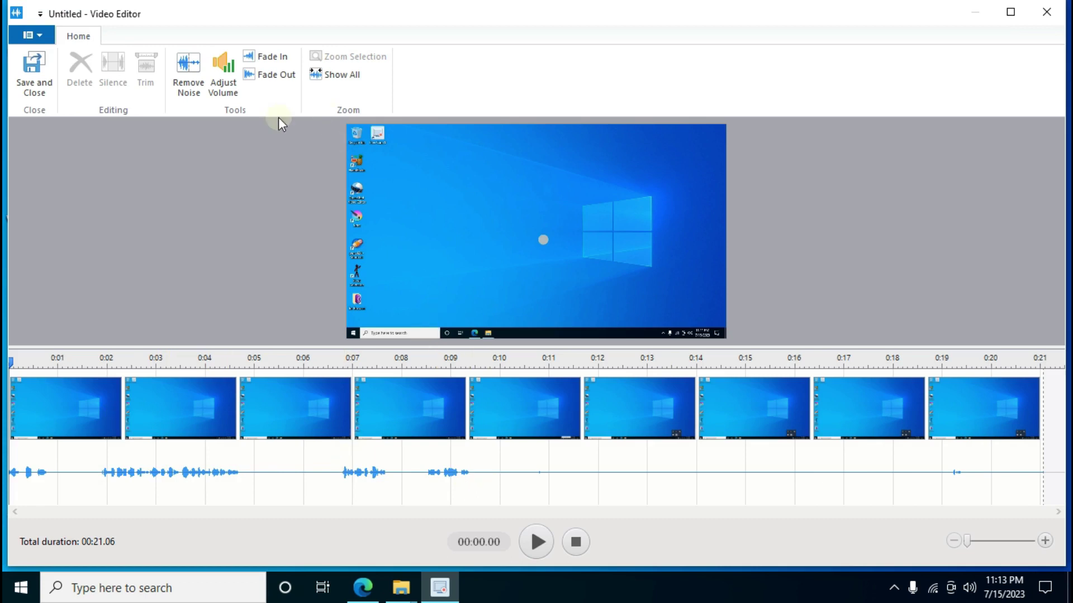
Step: In the video editor, place the playhead at about 00:03.29 and examine the timeline at closer and full zoom
click(113, 474)
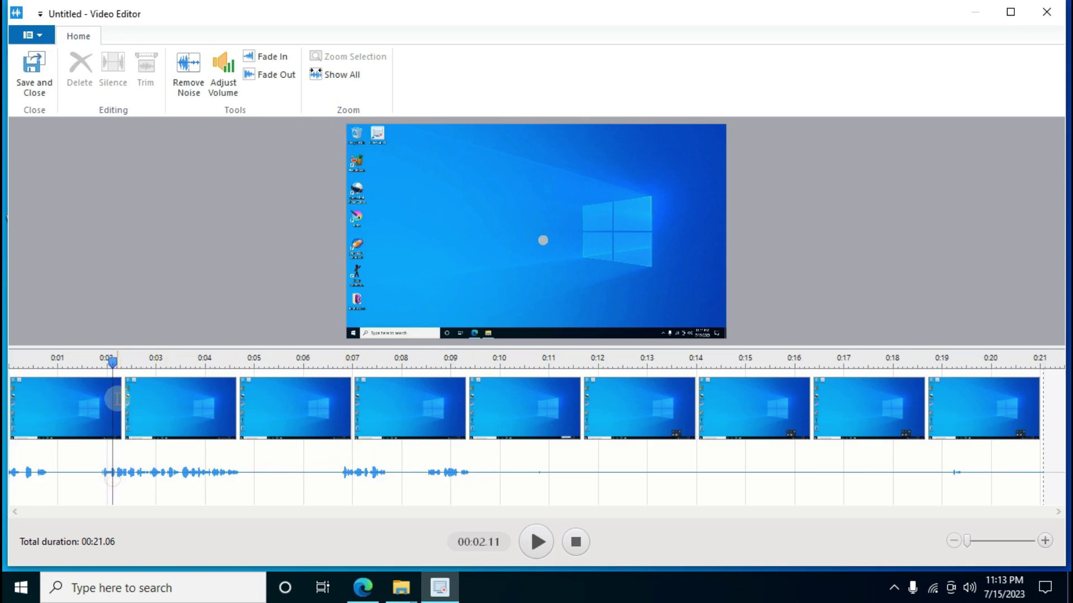
drag(114, 366, 66, 379)
click(171, 363)
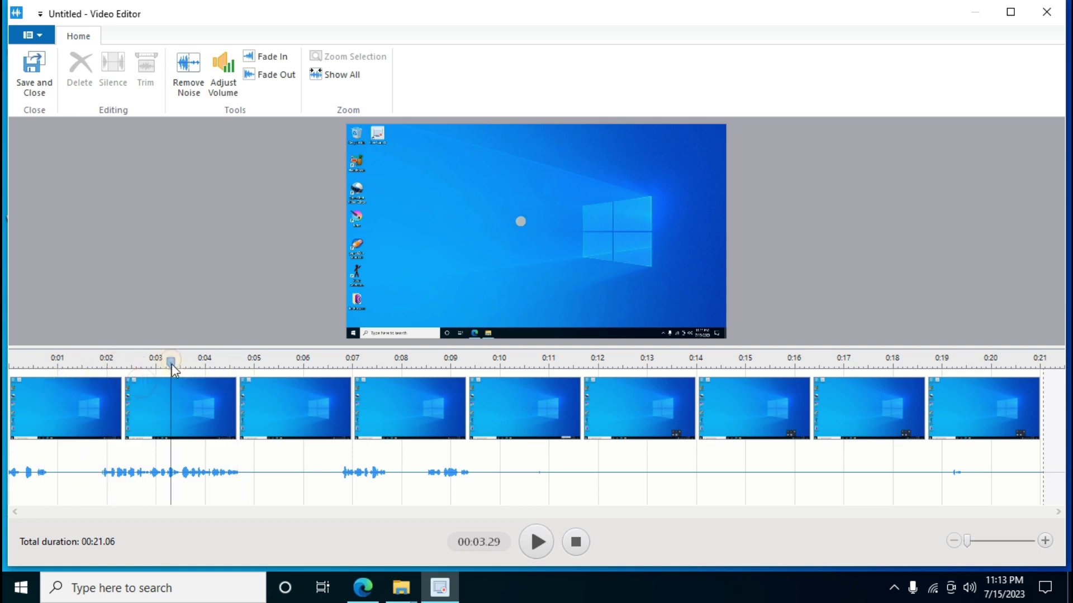
click(1045, 541)
click(1044, 541)
click(1046, 541)
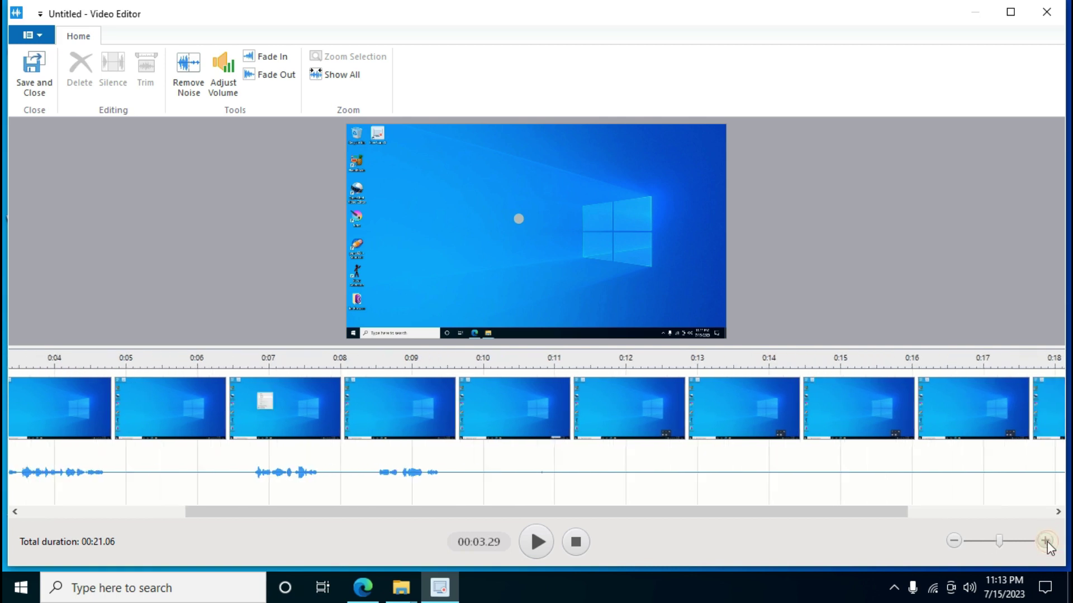
click(954, 540)
click(954, 540)
click(954, 541)
Step: Try the Adjust Volume and Remove Noise tools, and close the video editor without saving changes
click(213, 83)
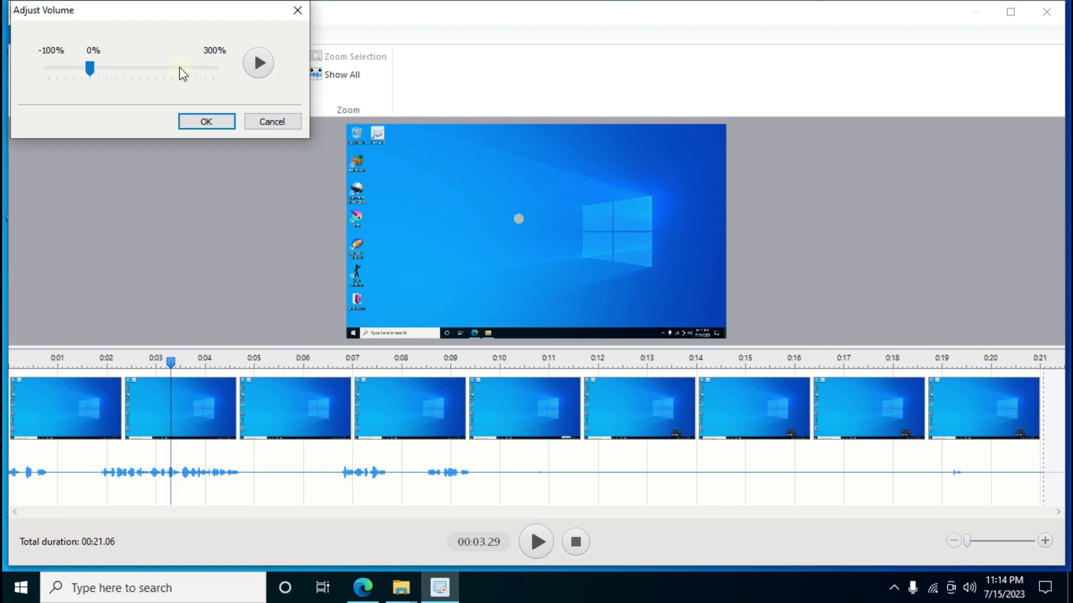
click(205, 122)
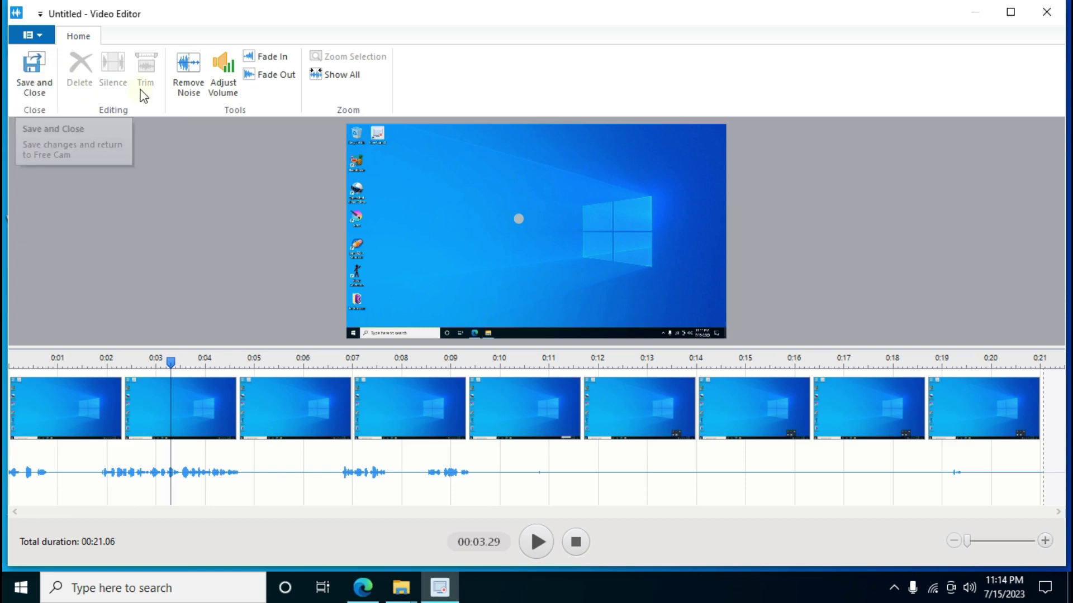
click(189, 84)
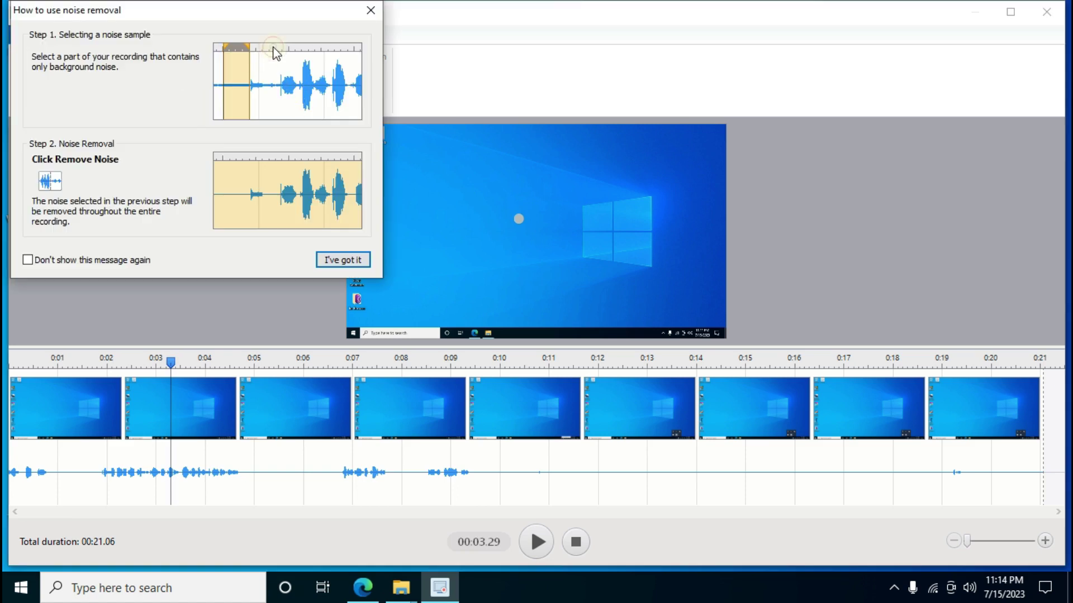
click(343, 260)
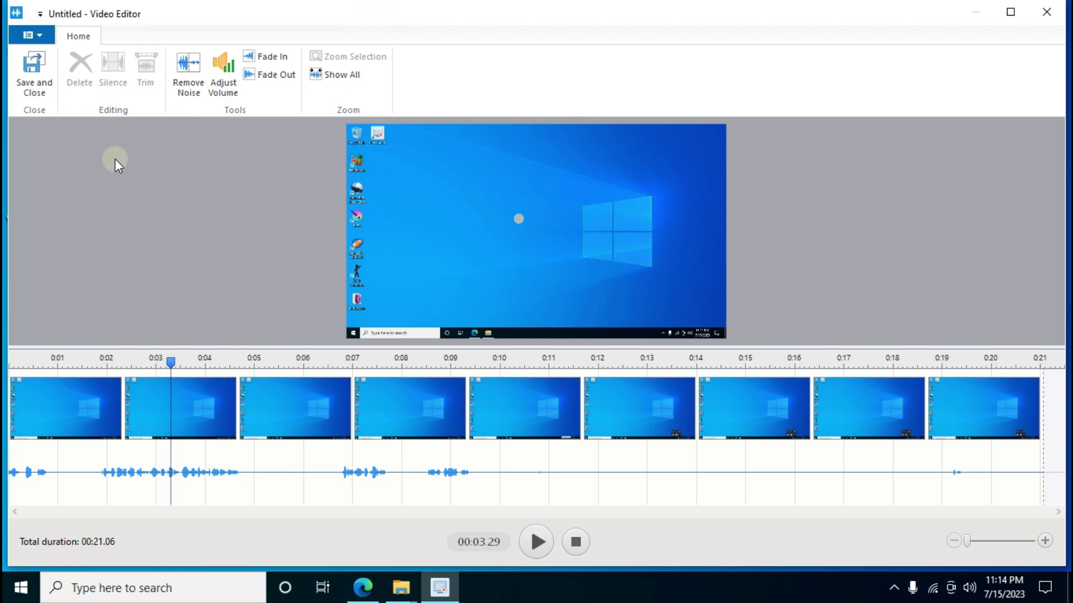
click(1046, 11)
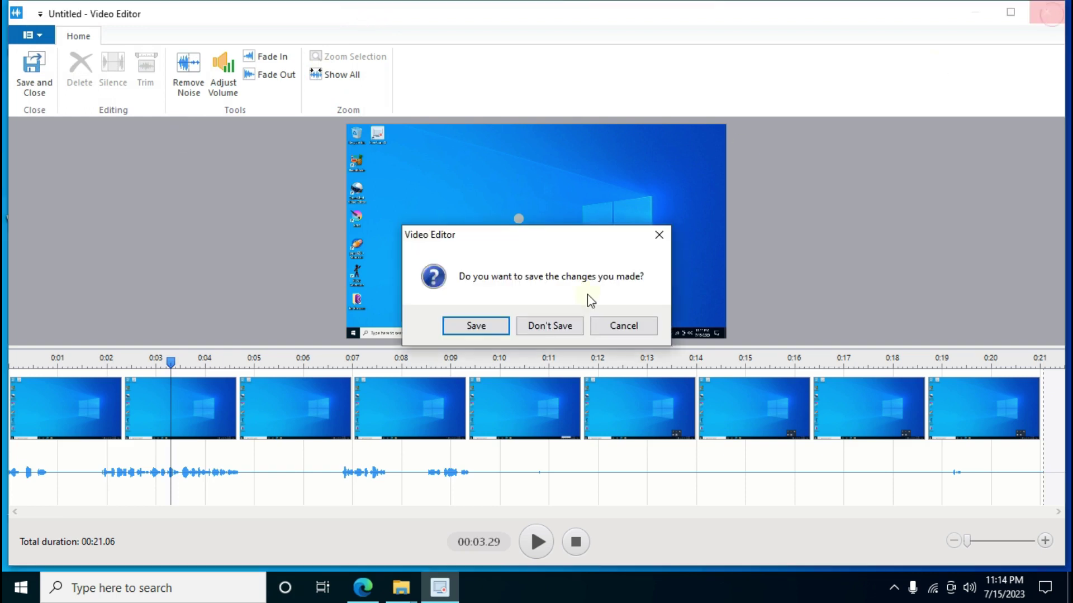
click(524, 328)
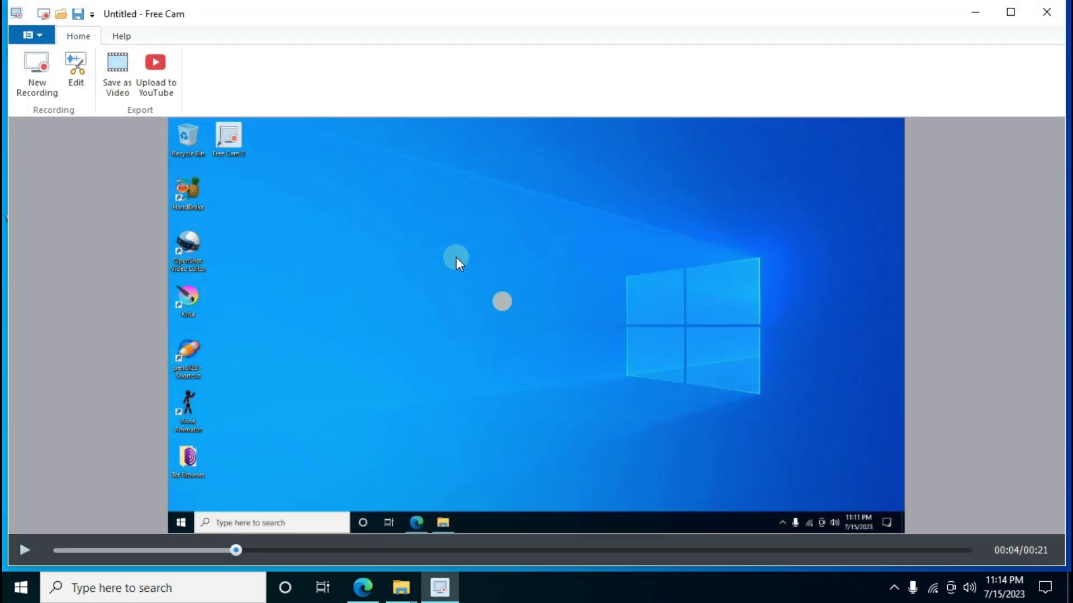
Step: Close the current project to begin a new recording, and cancel that recording before it starts
click(38, 85)
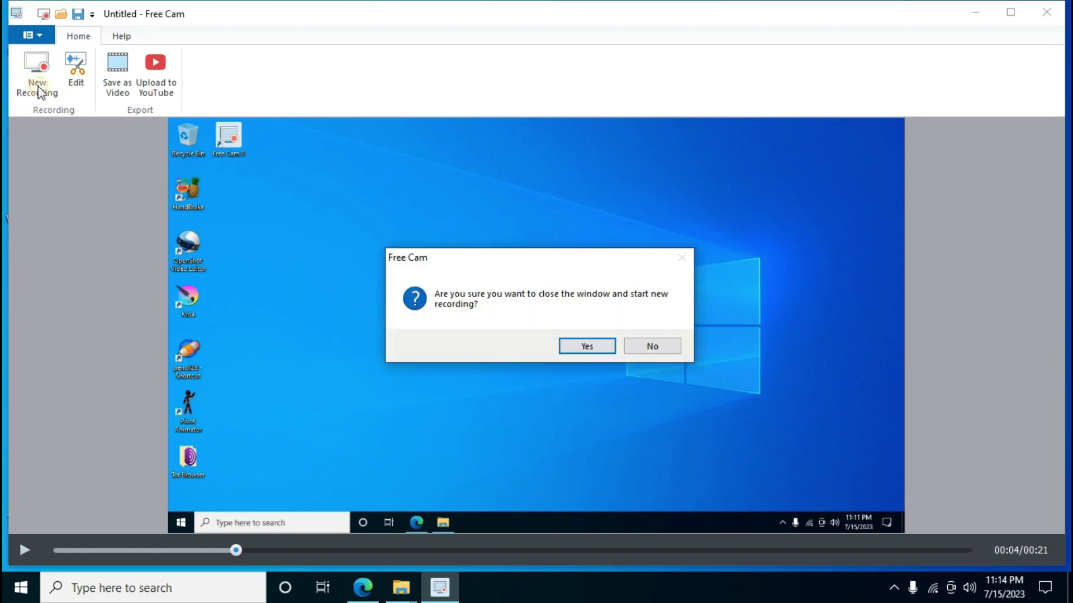
click(586, 346)
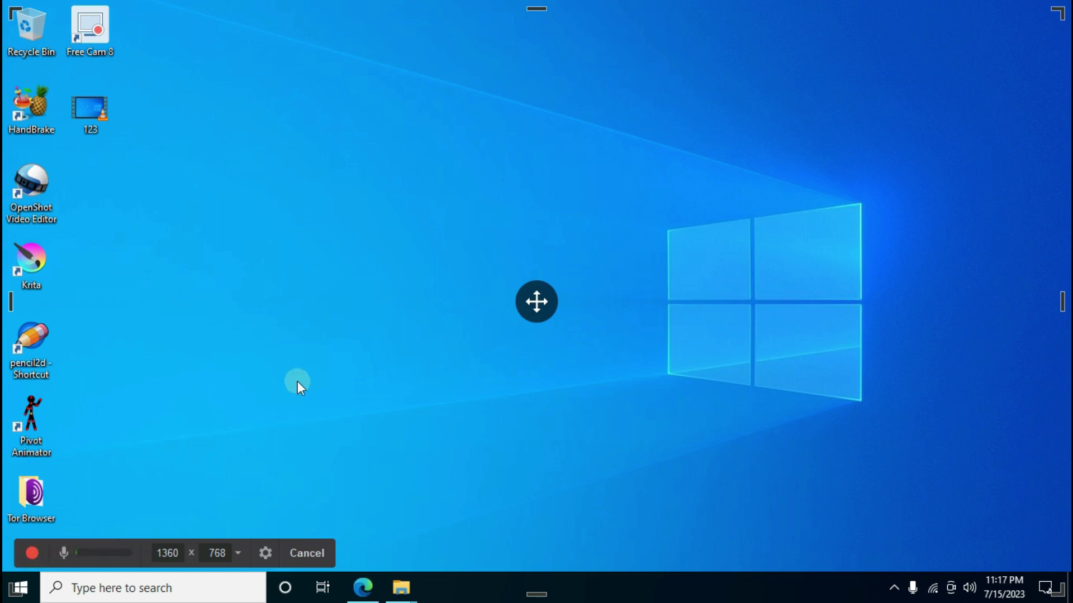
click(316, 555)
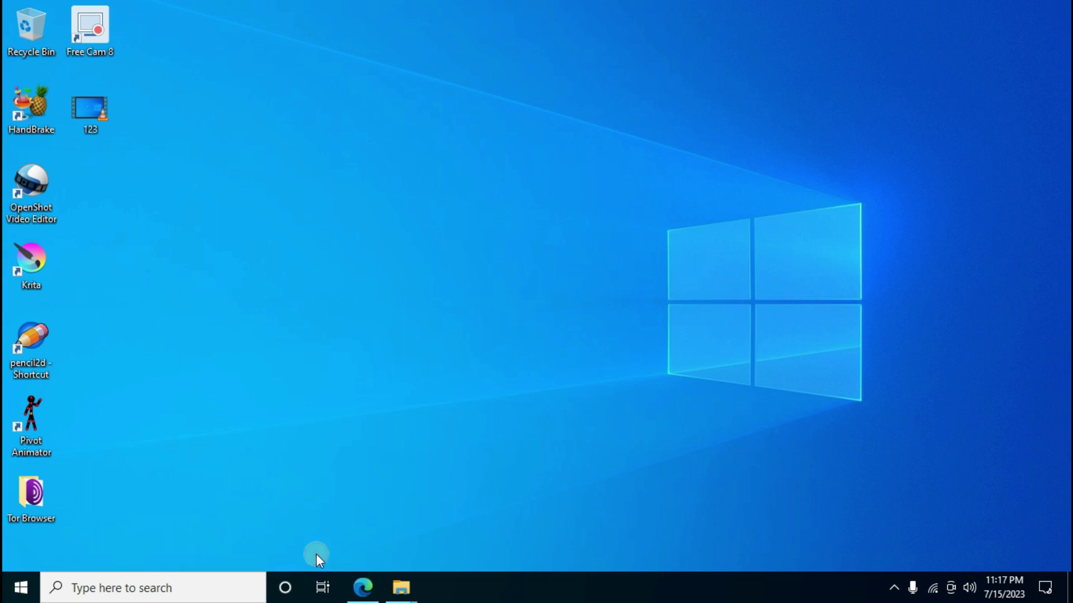